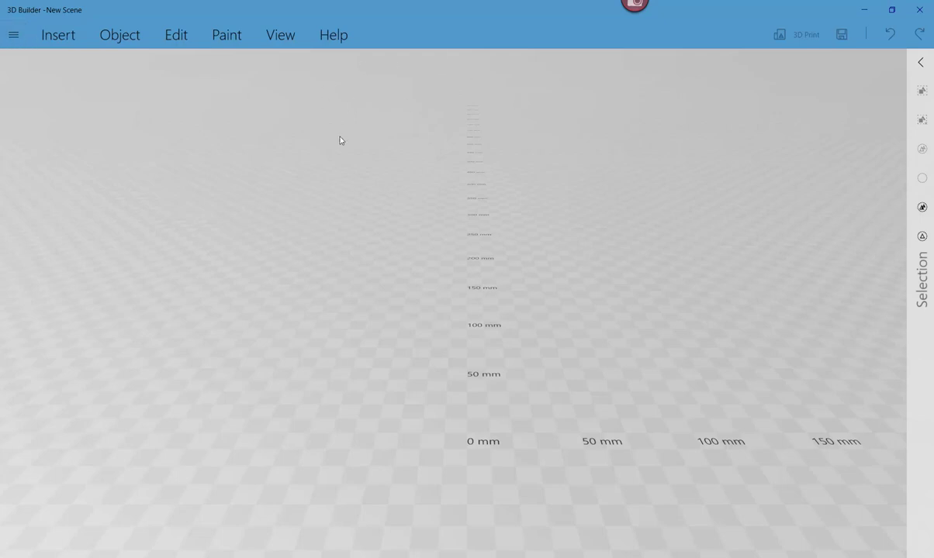
# - Import the recent CosmeticWaxedModel.stl dental model in millimetres onto the build plate
pyautogui.click(14, 35)
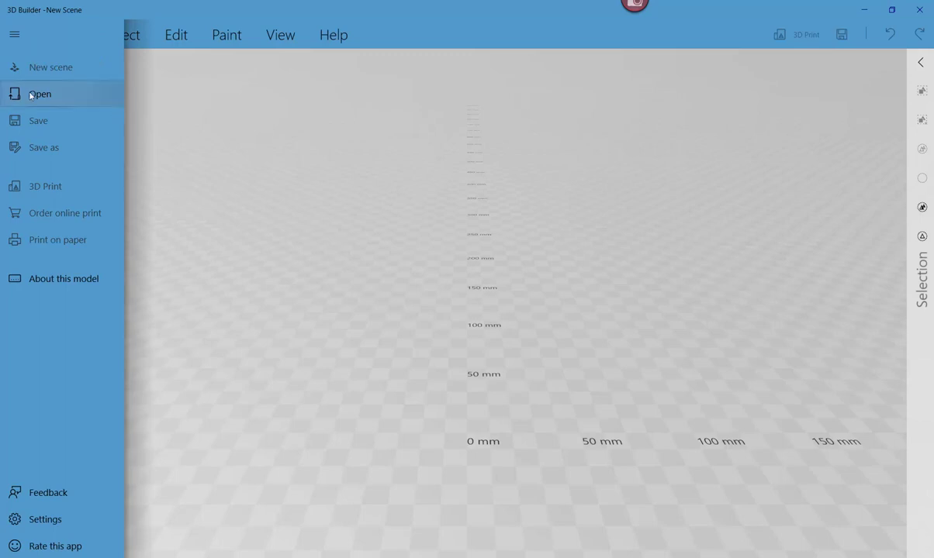
pyautogui.click(342, 133)
pyautogui.click(63, 36)
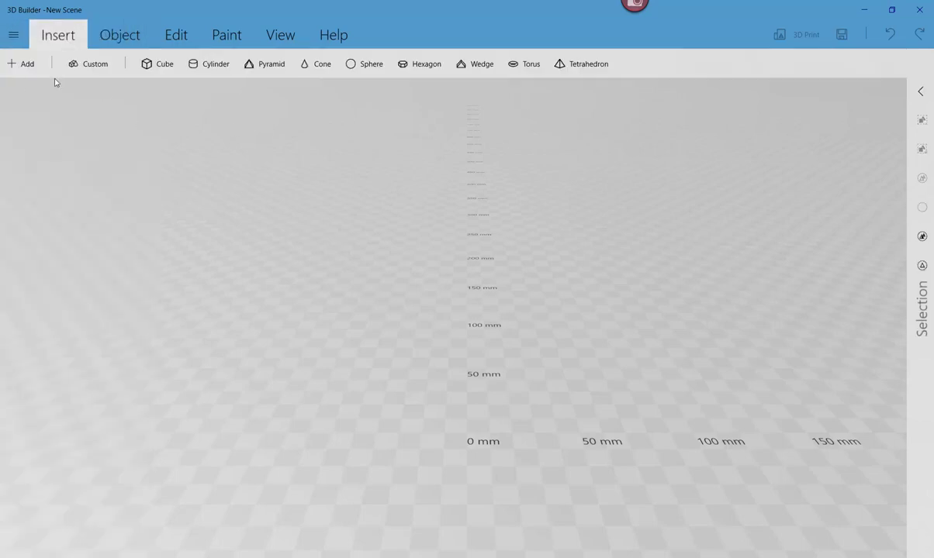
pyautogui.click(30, 63)
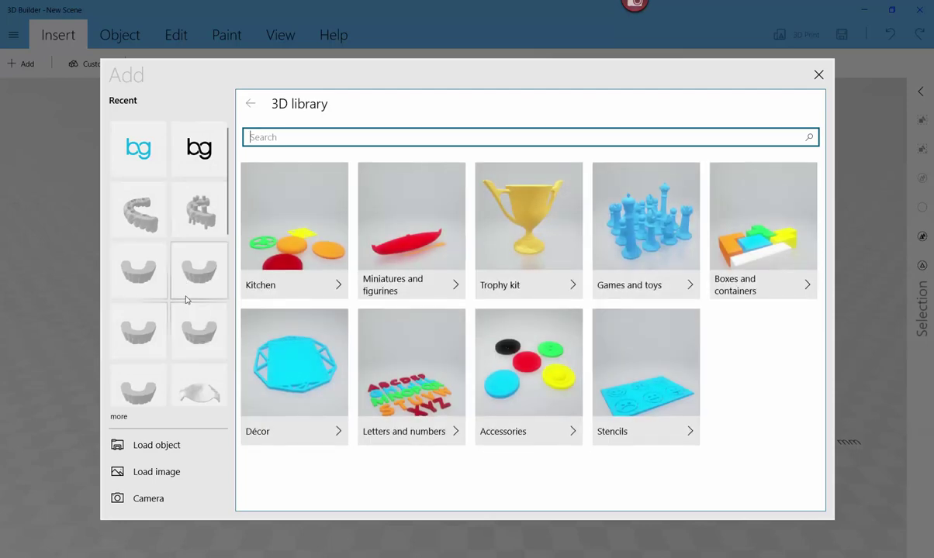
pyautogui.click(149, 282)
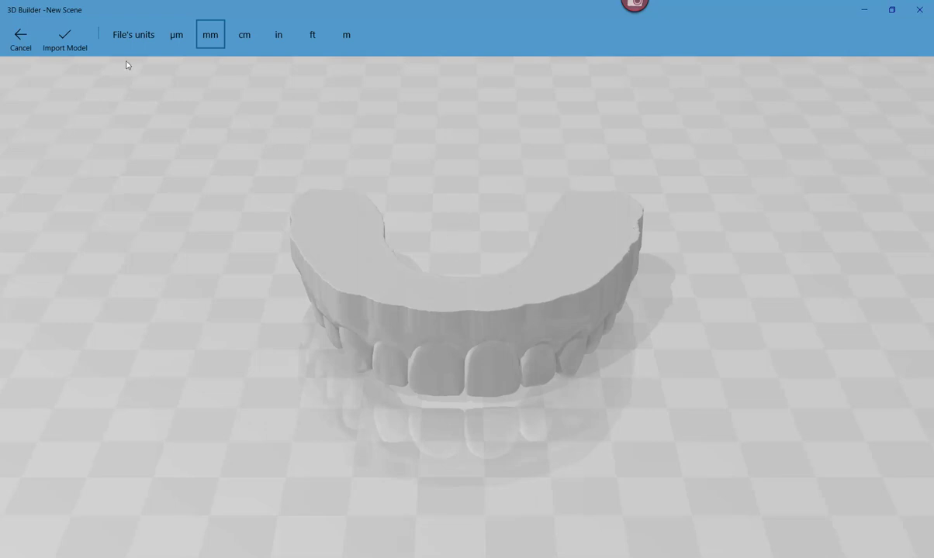
pyautogui.click(64, 38)
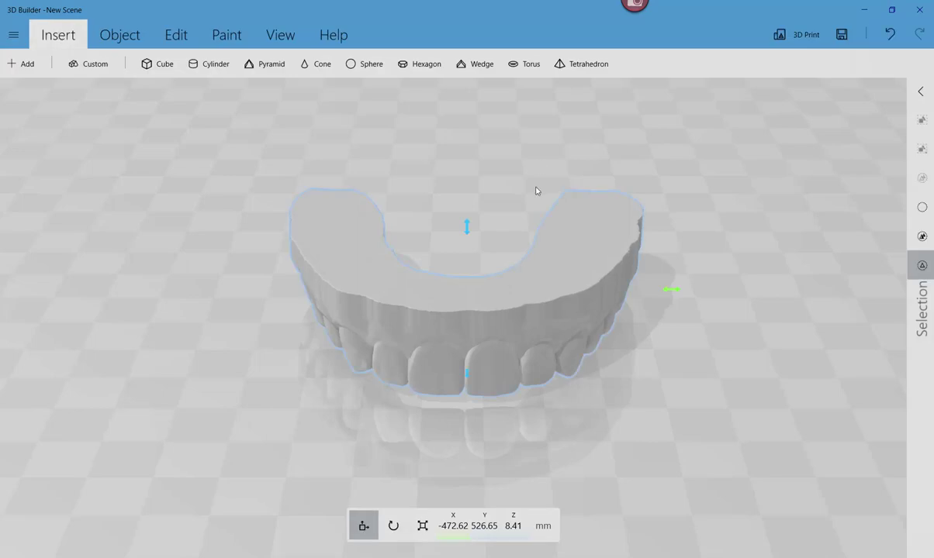
# - Paint the entire dental arch yellow with Coverage at maximum
pyautogui.click(209, 36)
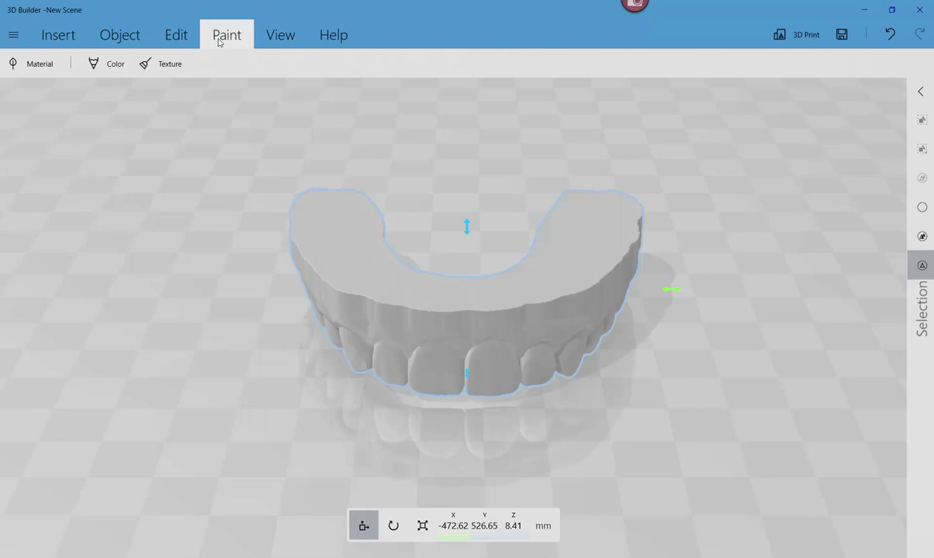
pyautogui.click(107, 69)
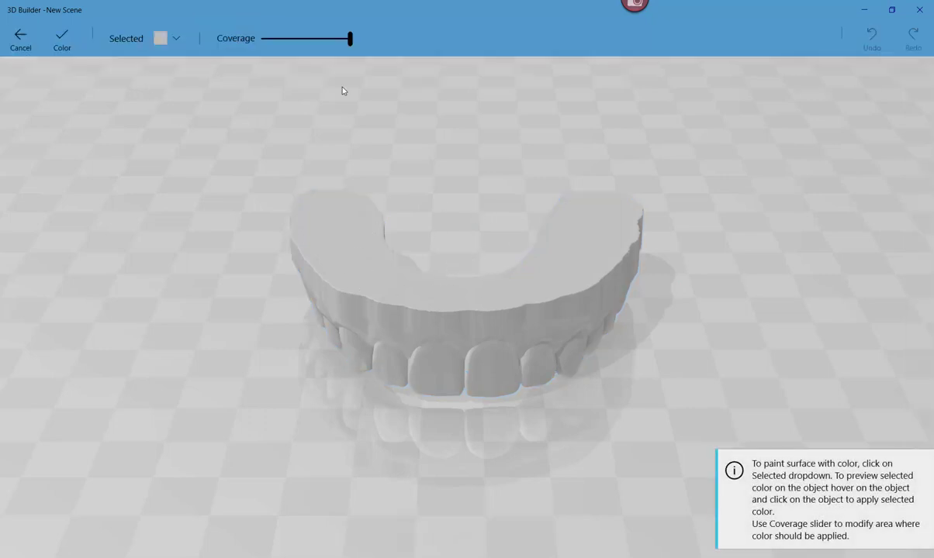
pyautogui.click(161, 36)
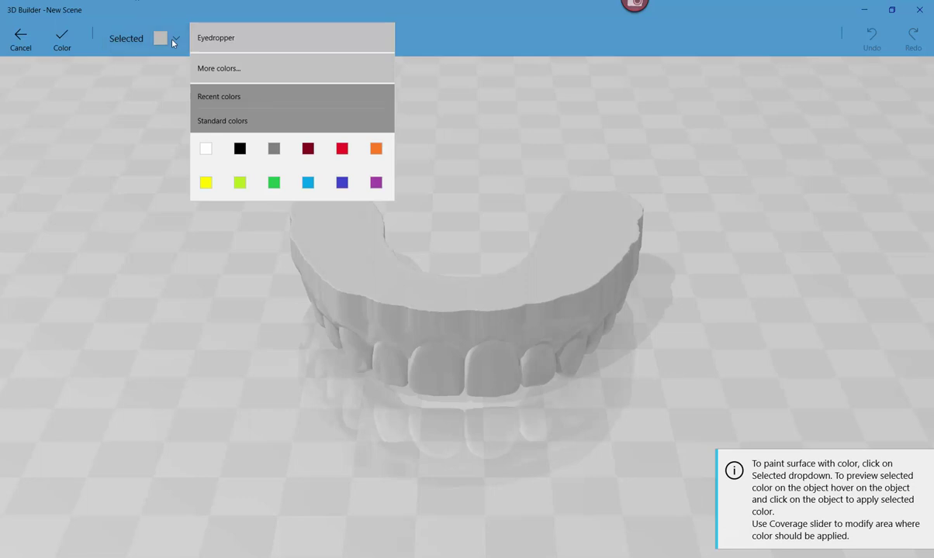
pyautogui.click(215, 183)
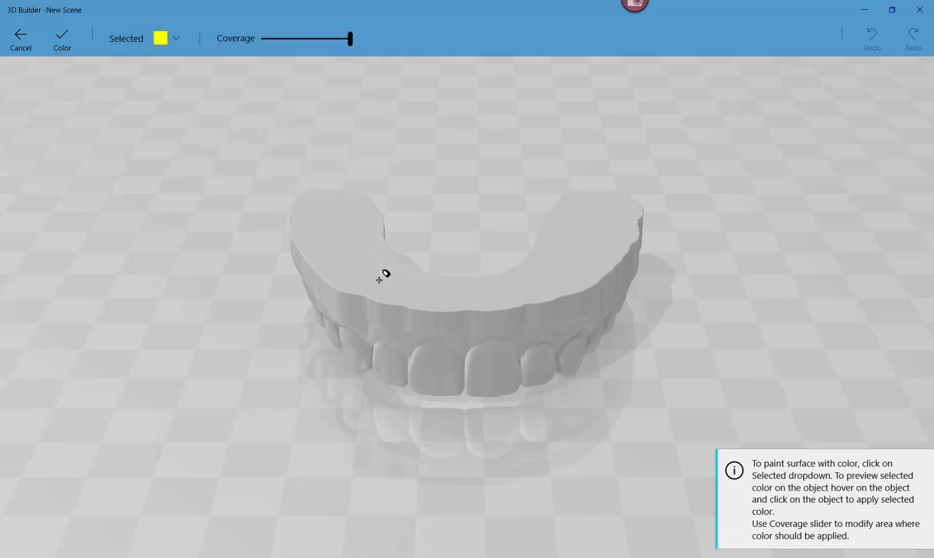
pyautogui.click(361, 261)
pyautogui.click(359, 270)
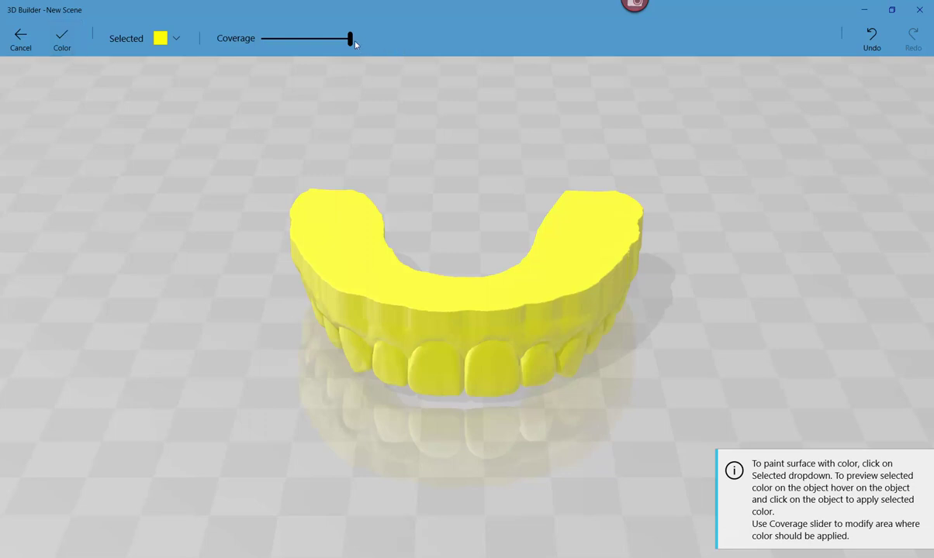
pyautogui.moveTo(350, 39); pyautogui.dragTo(285, 44)
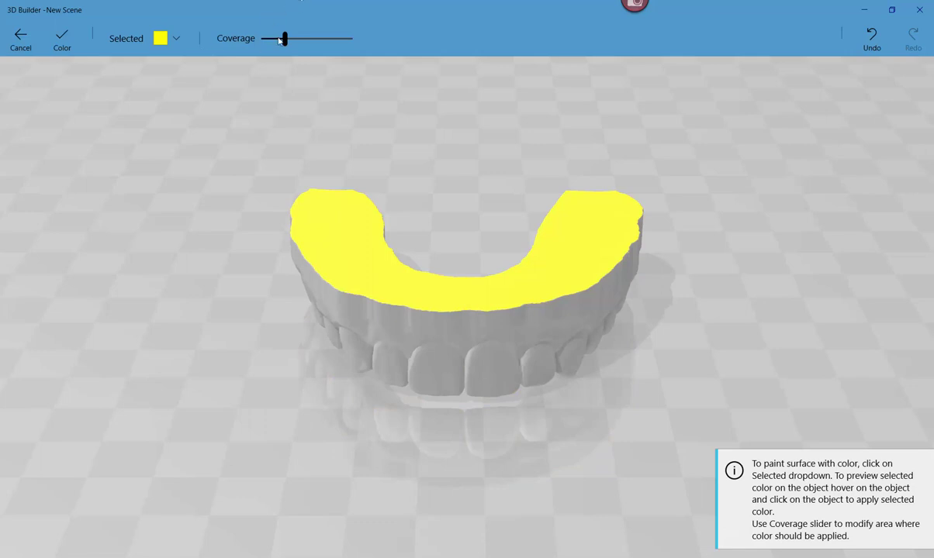
pyautogui.moveTo(271, 42); pyautogui.dragTo(380, 50)
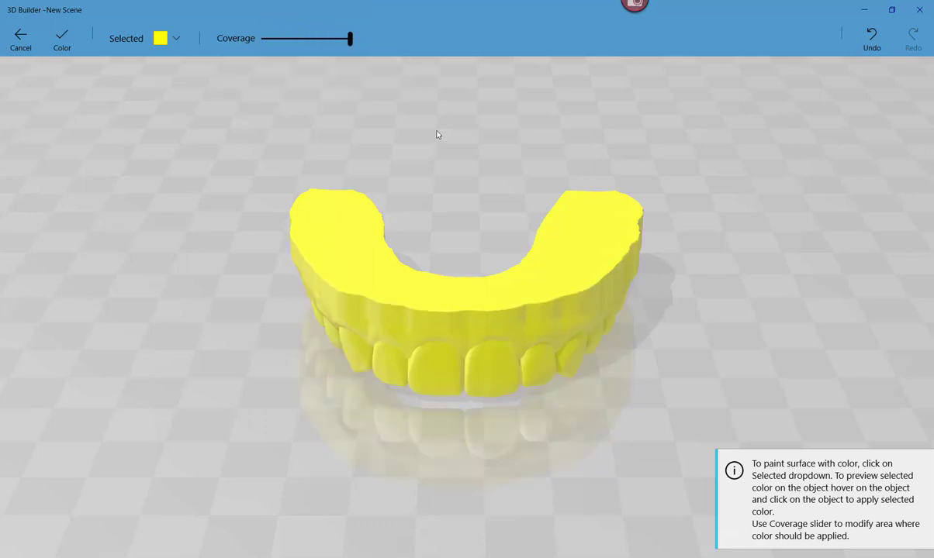
pyautogui.click(65, 53)
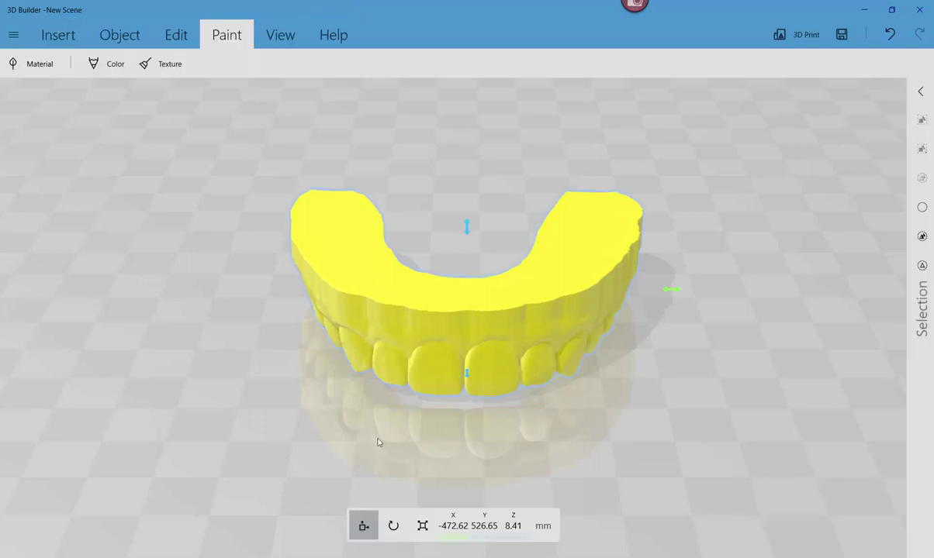
# - Orbit and zoom around the yellow dental arch to inspect it from above
pyautogui.scroll(-2, 387, 430)
pyautogui.moveTo(385, 390); pyautogui.dragTo(364, 362, button='middle')
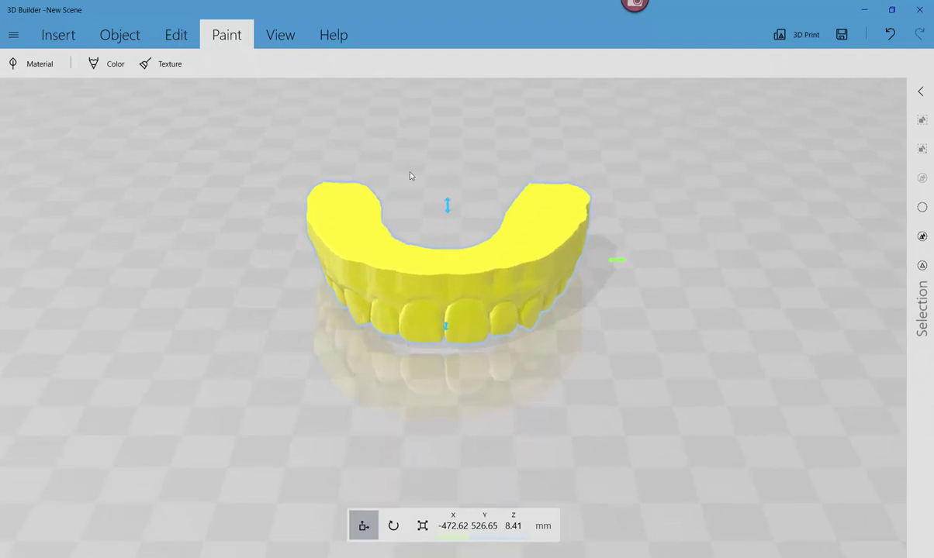
pyautogui.moveTo(871, 384); pyautogui.dragTo(734, 366, button='right')
pyautogui.moveTo(365, 357); pyautogui.dragTo(487, 387, button='right')
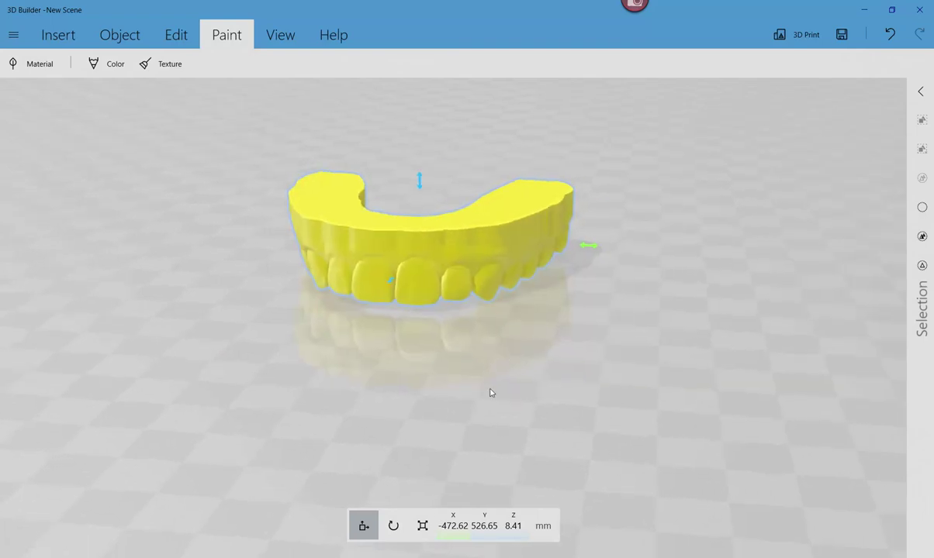
pyautogui.scroll(-1, 490, 391)
pyautogui.scroll(3, 489, 389)
pyautogui.scroll(-2, 488, 387)
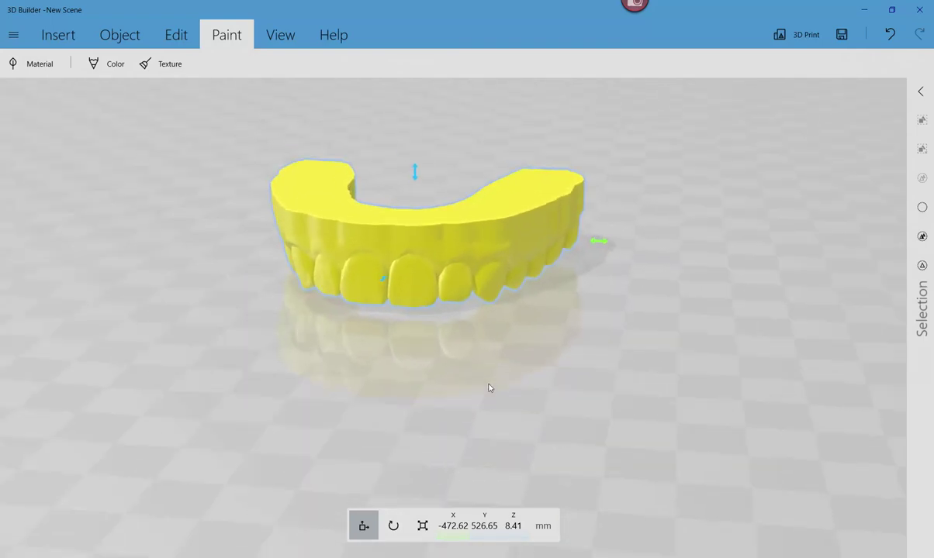
pyautogui.moveTo(490, 388); pyautogui.dragTo(413, 396, button='right')
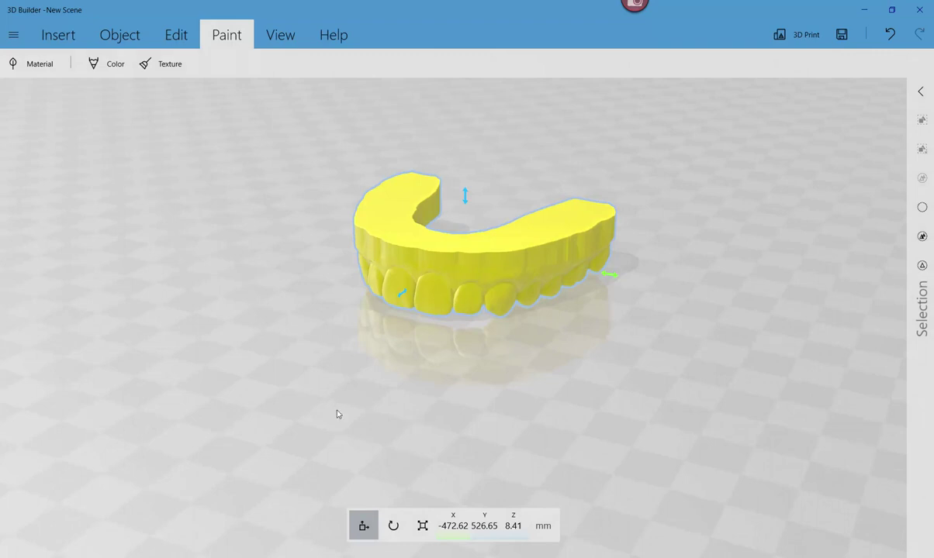
# - Start an emboss and replace the placeholder 'abc' with the dentist's name and title
pyautogui.click(140, 38)
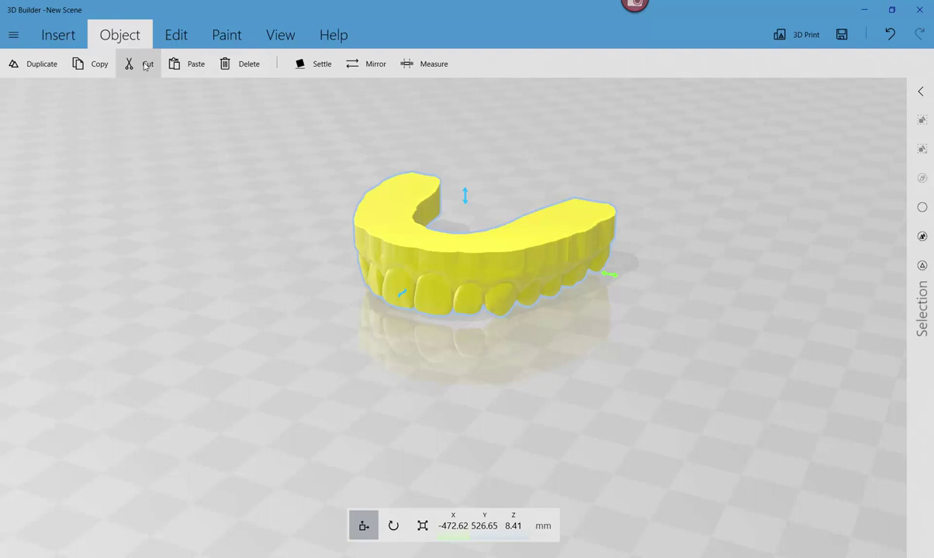
pyautogui.click(169, 42)
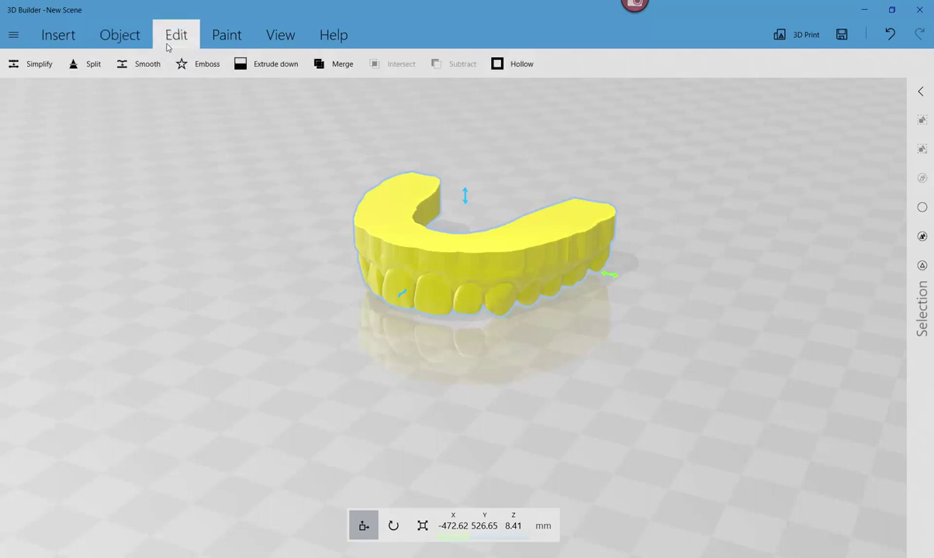
pyautogui.click(204, 65)
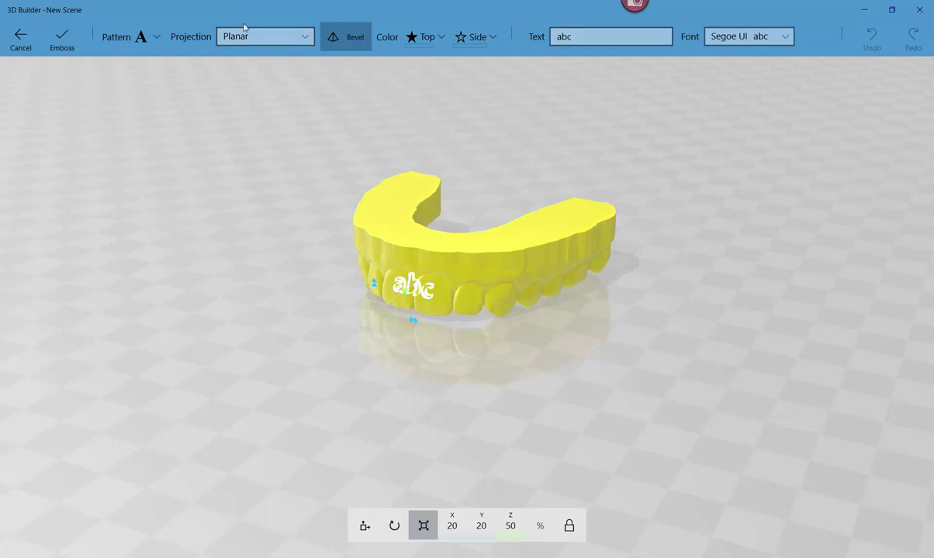
pyautogui.click(586, 36)
pyautogui.moveTo(585, 36); pyautogui.dragTo(556, 37)
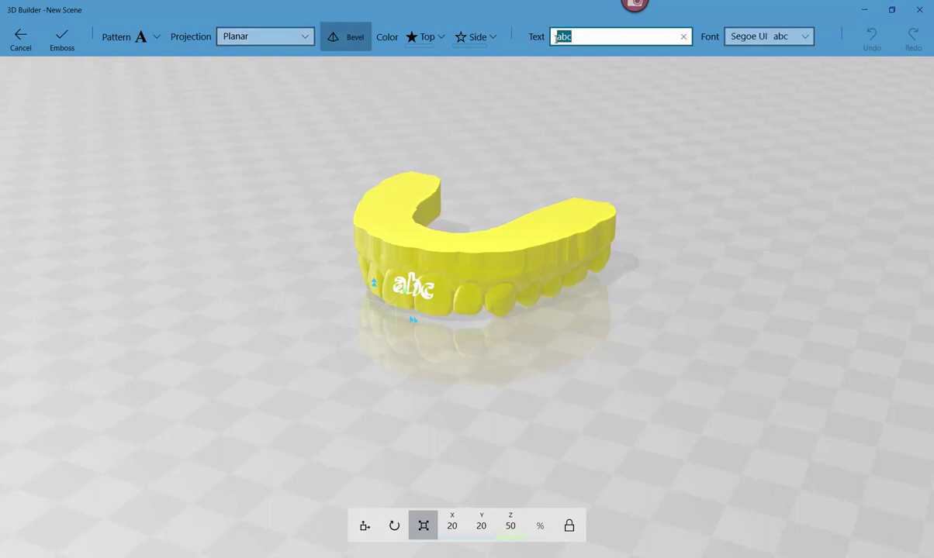
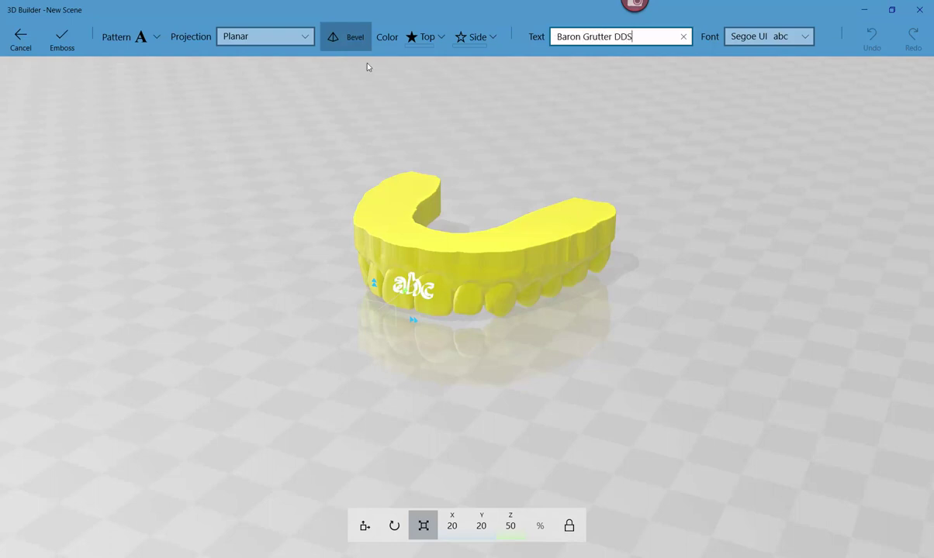
pyautogui.press('Tab')
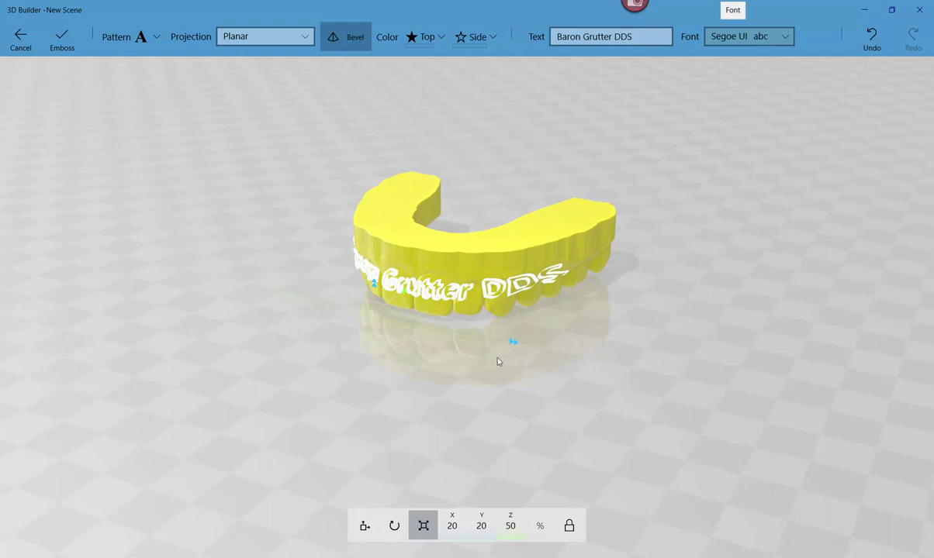
# - Resize the name text on the arch's front to about 11.88 × 11.88
pyautogui.moveTo(476, 366); pyautogui.dragTo(534, 244)
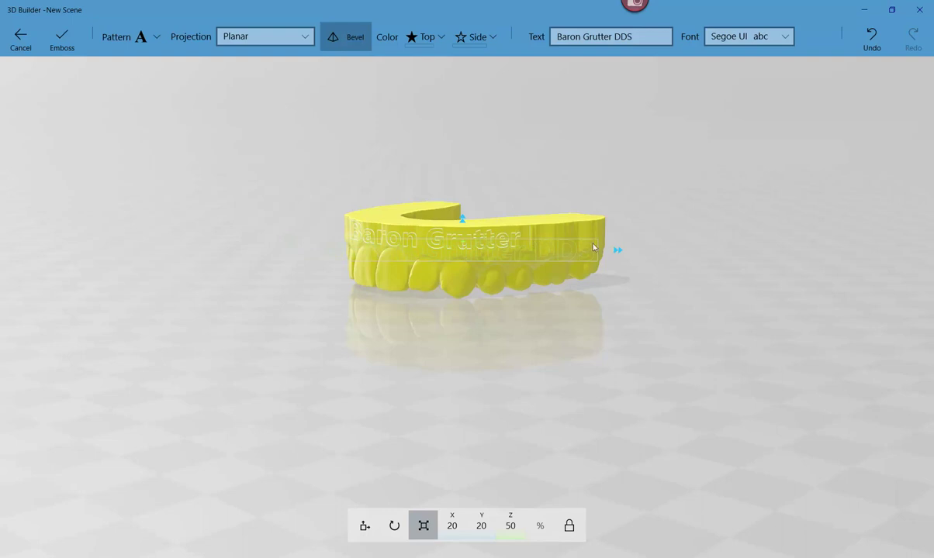
pyautogui.moveTo(618, 250); pyautogui.dragTo(599, 251)
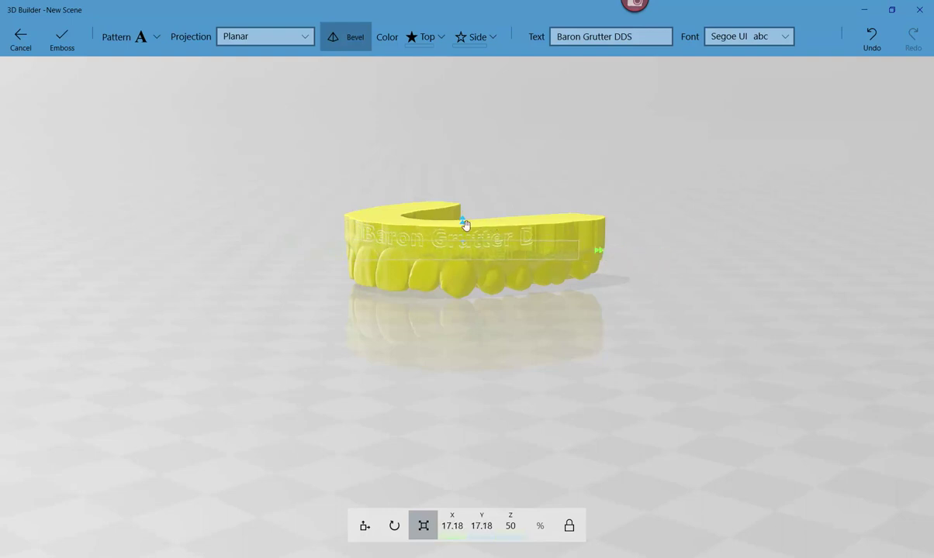
pyautogui.moveTo(463, 221); pyautogui.dragTo(477, 239)
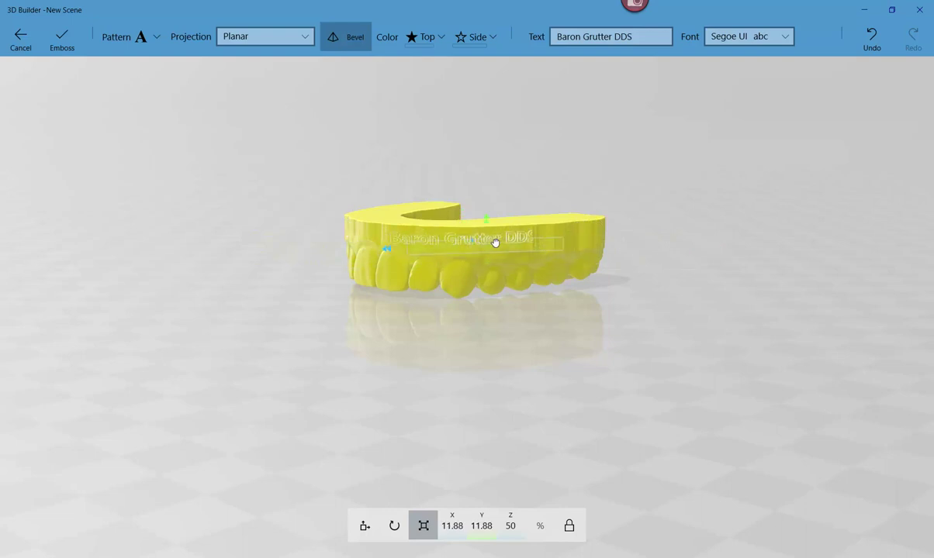
# - Reposition the emboss text, leaving its 44.35 mm size unchanged
pyautogui.click(356, 529)
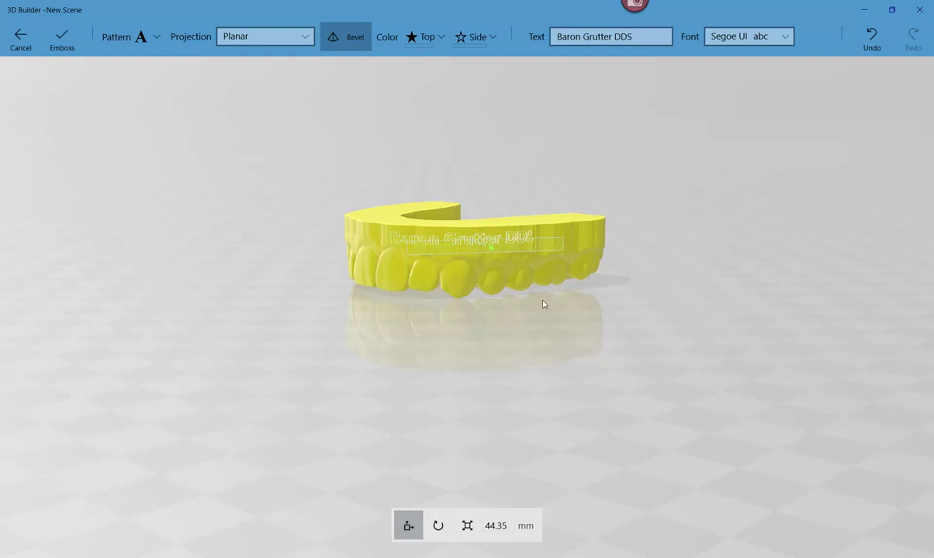
pyautogui.scroll(5, 432, 376)
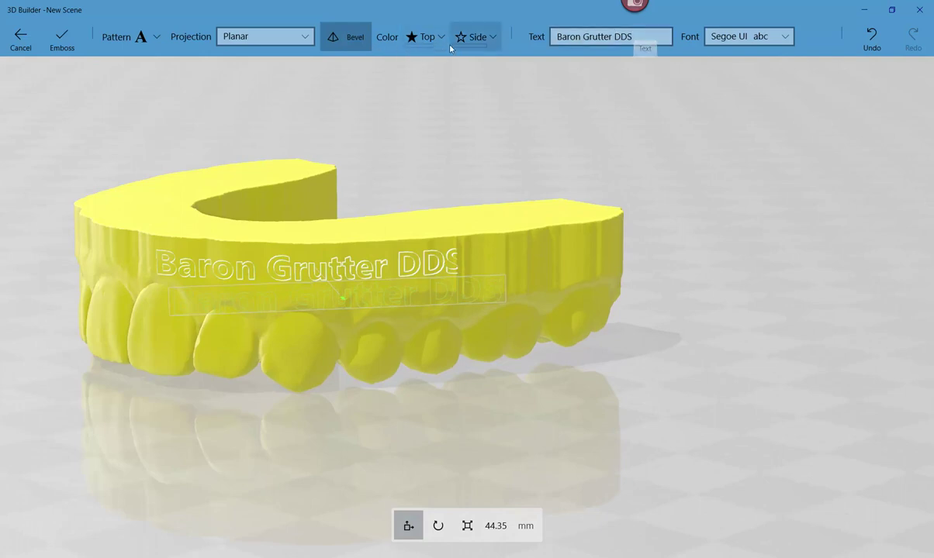
pyautogui.click(497, 528)
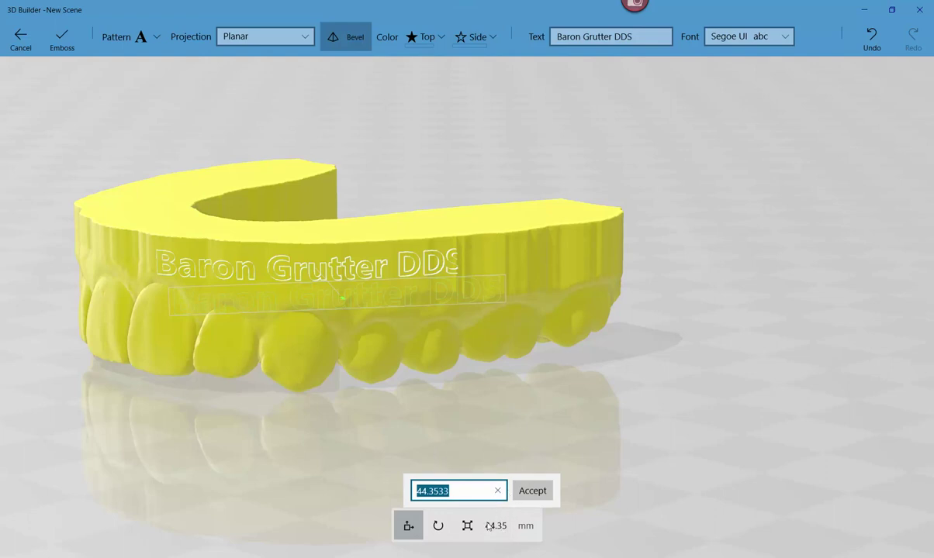
pyautogui.click(306, 35)
# - Try Spherical and Cylindrical projection on the text, then return it to Planar
pyautogui.click(304, 35)
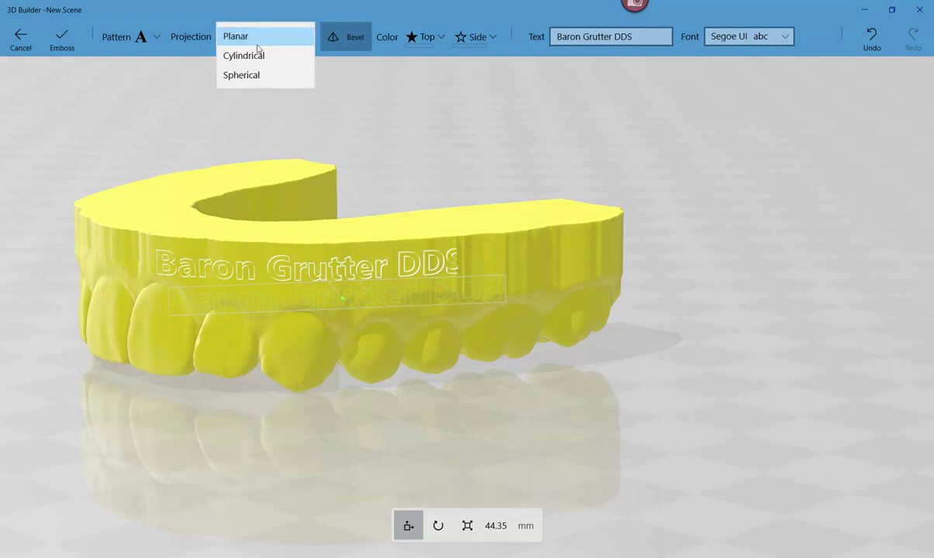
pyautogui.click(289, 75)
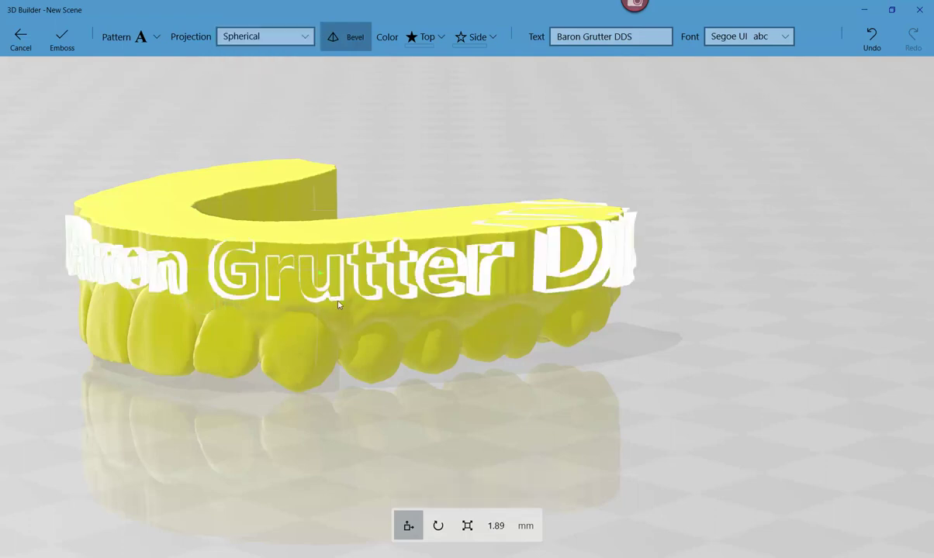
pyautogui.click(304, 37)
pyautogui.click(267, 61)
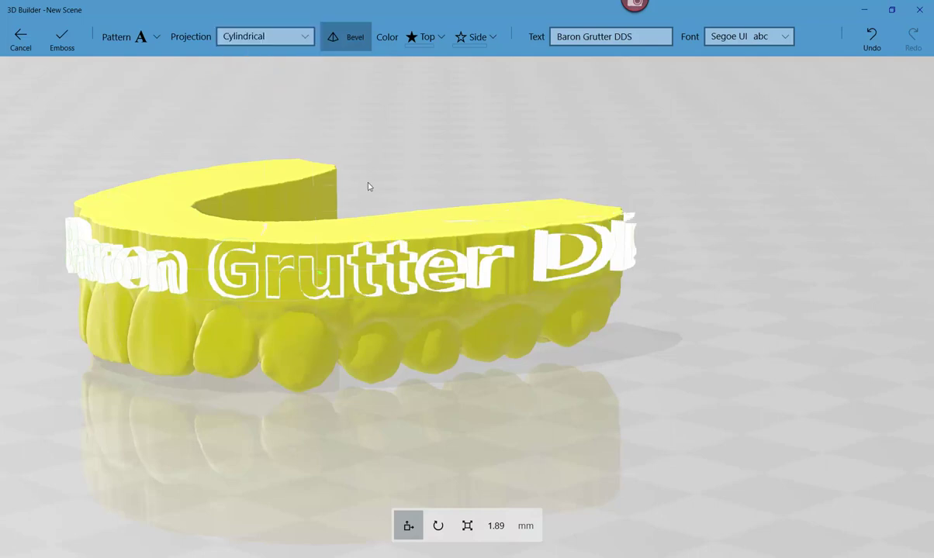
pyautogui.moveTo(407, 171); pyautogui.dragTo(306, 68)
pyautogui.click(286, 41)
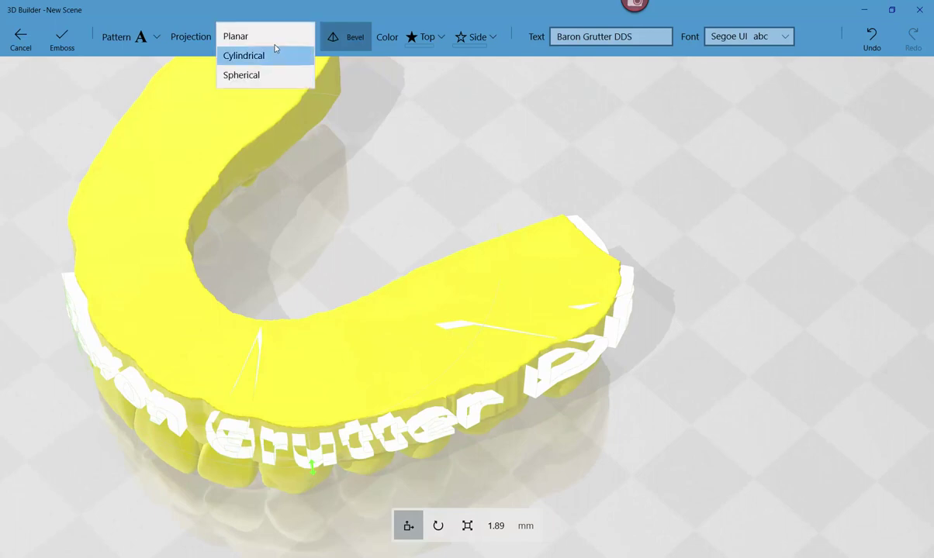
pyautogui.click(273, 35)
# - Set the name text's Z scale to -50 so it engraves into the arch's front
pyautogui.click(426, 39)
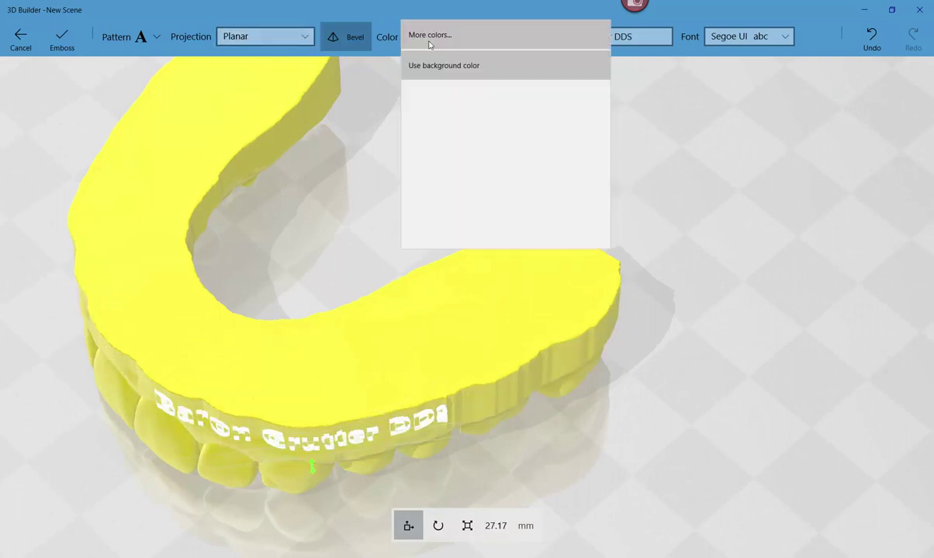
pyautogui.click(427, 35)
pyautogui.click(519, 139)
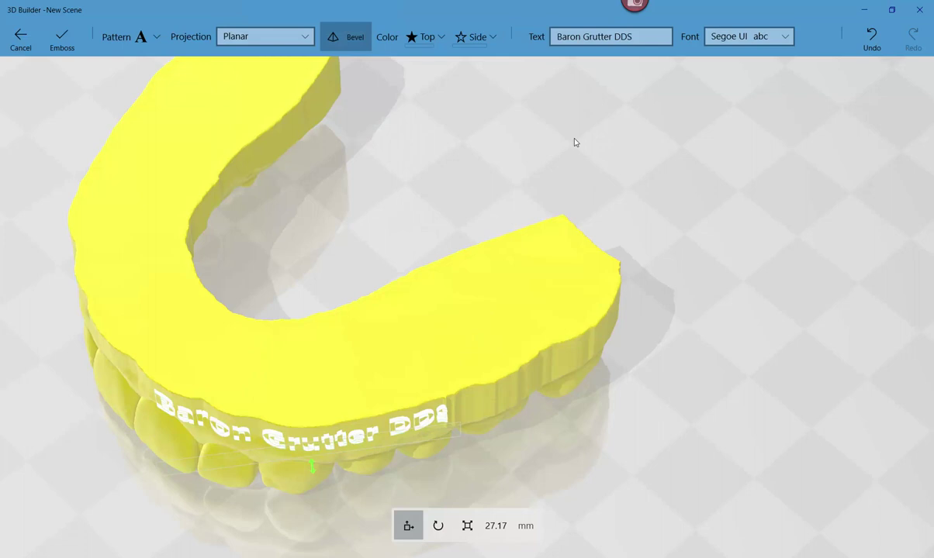
pyautogui.click(495, 526)
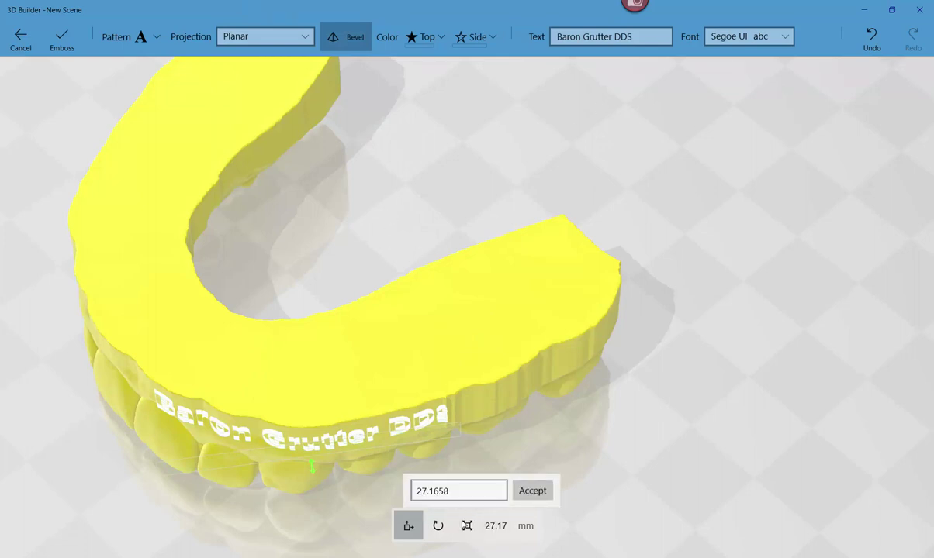
pyautogui.click(467, 526)
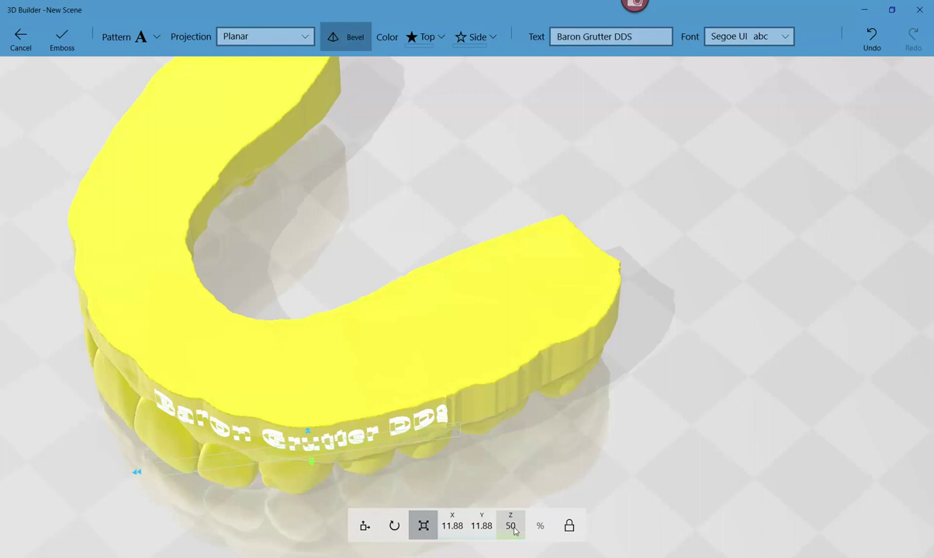
pyautogui.click(512, 527)
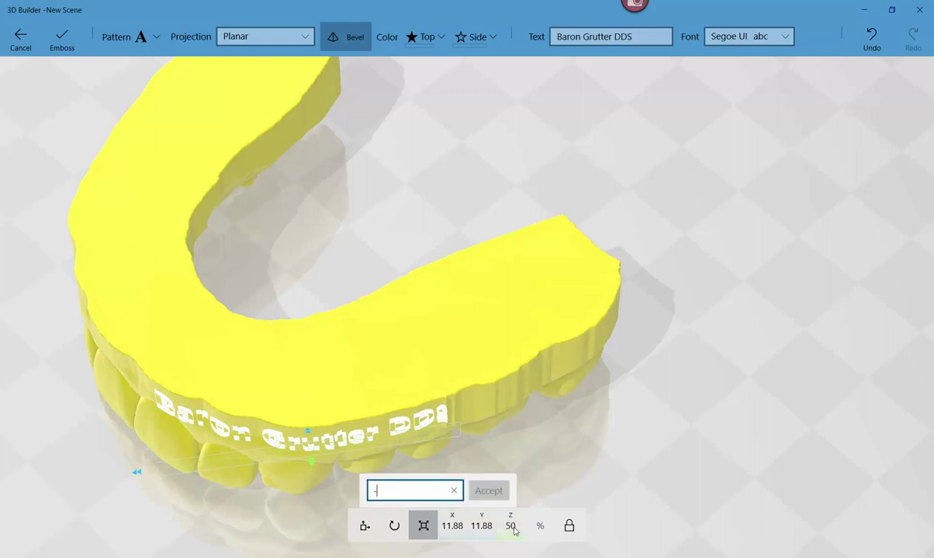
pyautogui.write('-50')
pyautogui.click(476, 492)
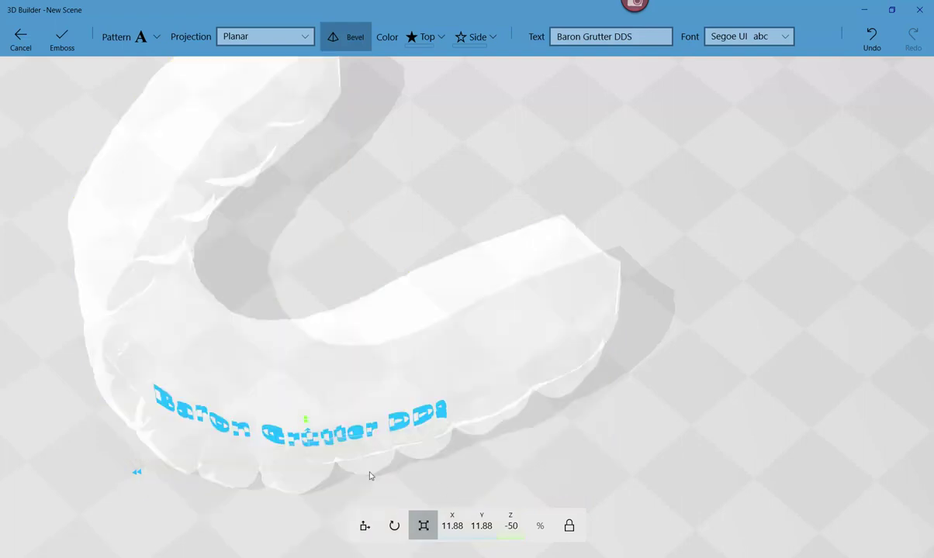
pyautogui.moveTo(356, 495); pyautogui.dragTo(482, 429, button='middle')
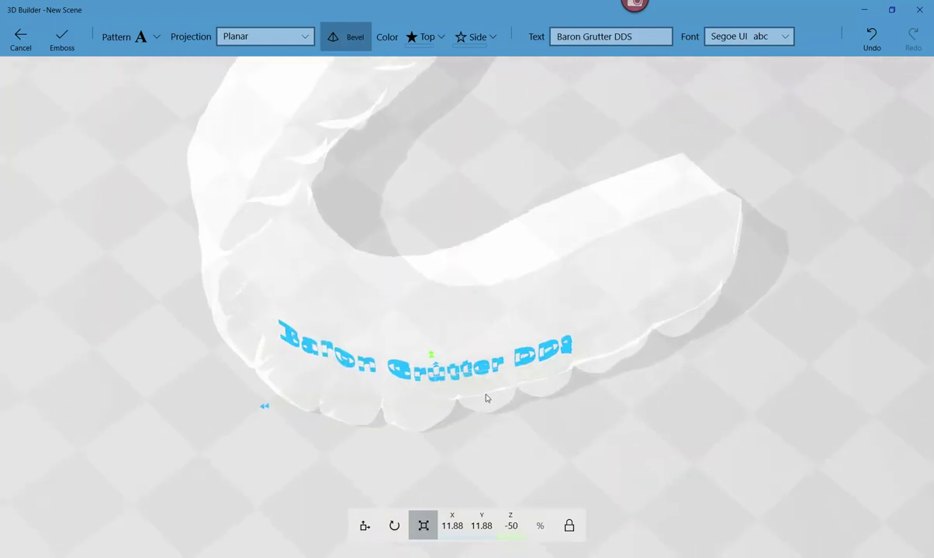
pyautogui.moveTo(486, 398); pyautogui.dragTo(324, 72, button='right')
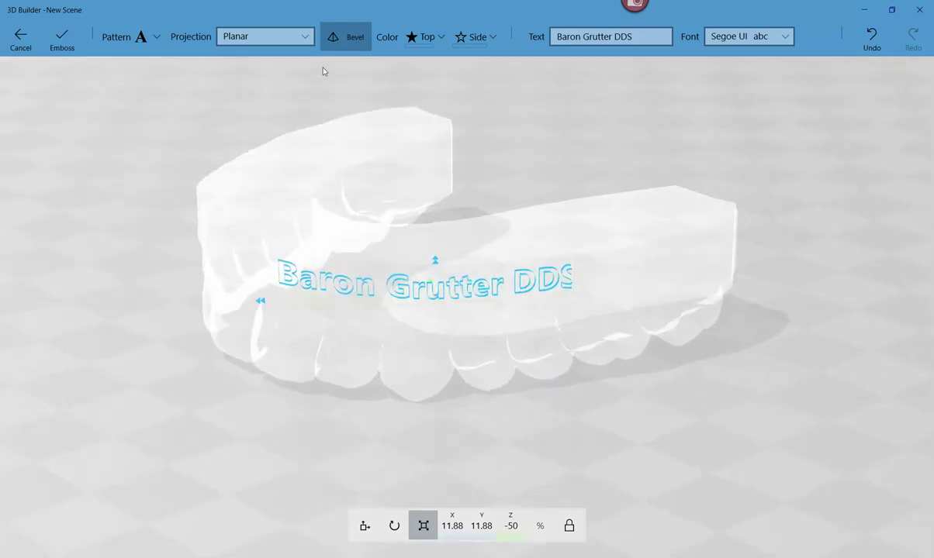
# - Apply the emboss to engrave the name, then orbit round to the front teeth
pyautogui.click(68, 38)
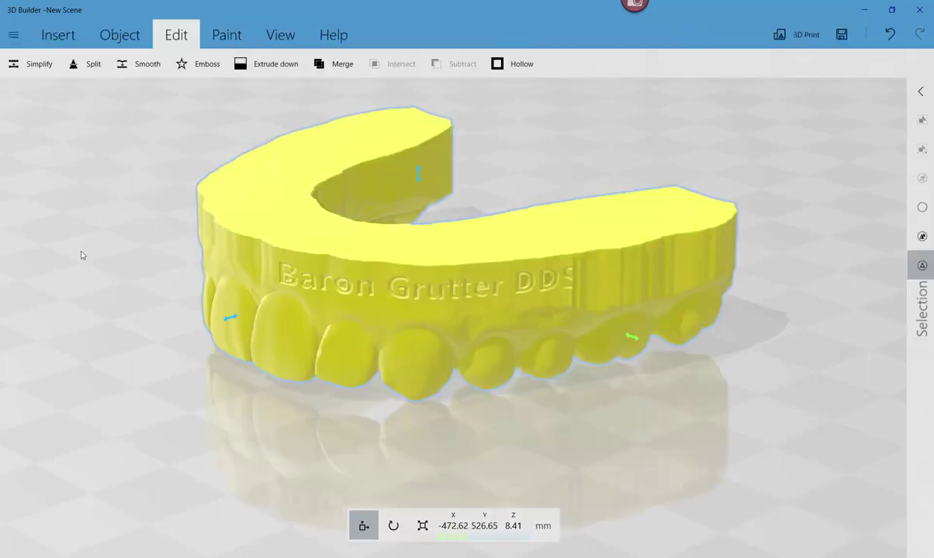
pyautogui.moveTo(325, 349); pyautogui.dragTo(638, 351, button='right')
# - Add a second name on the arch, raise it with Z scale 50 and emboss it
pyautogui.click(195, 66)
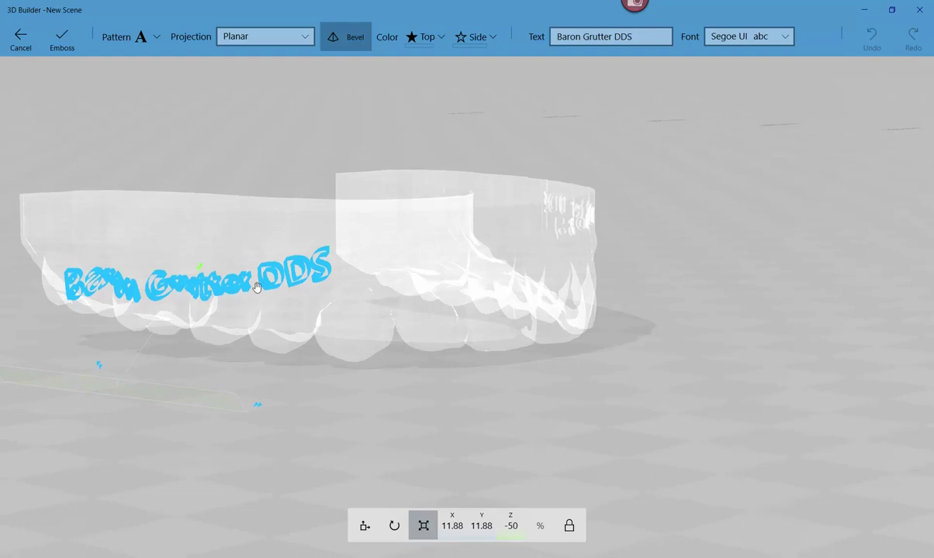
pyautogui.moveTo(242, 271); pyautogui.dragTo(285, 234)
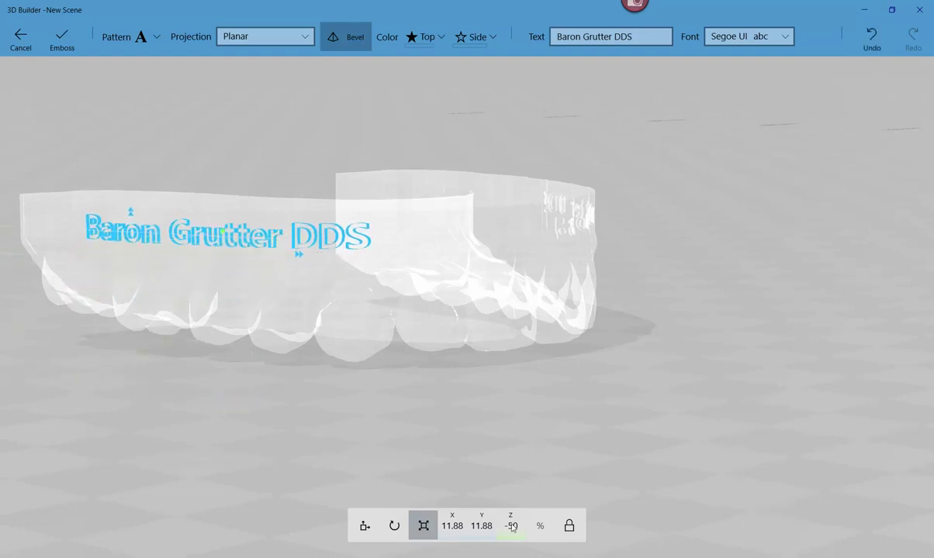
pyautogui.click(512, 526)
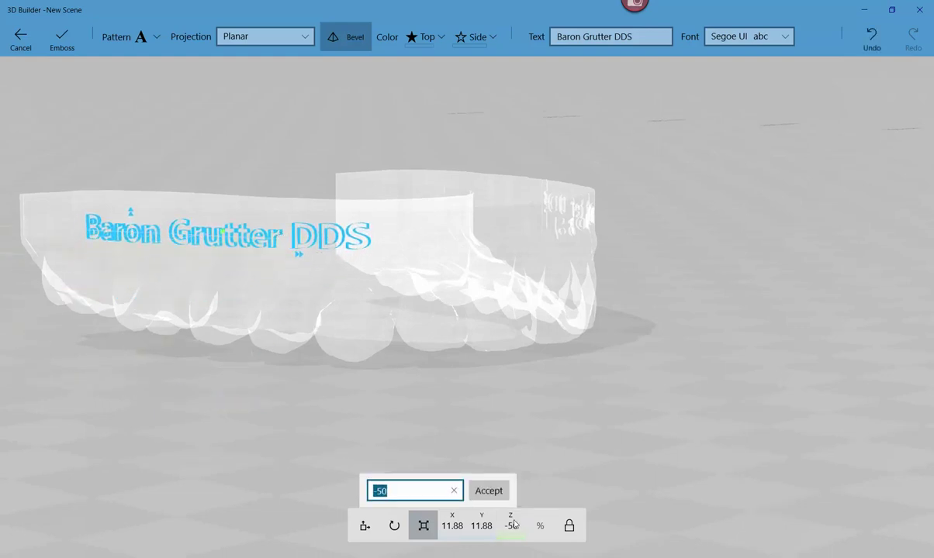
pyautogui.write('50')
pyautogui.press('Return')
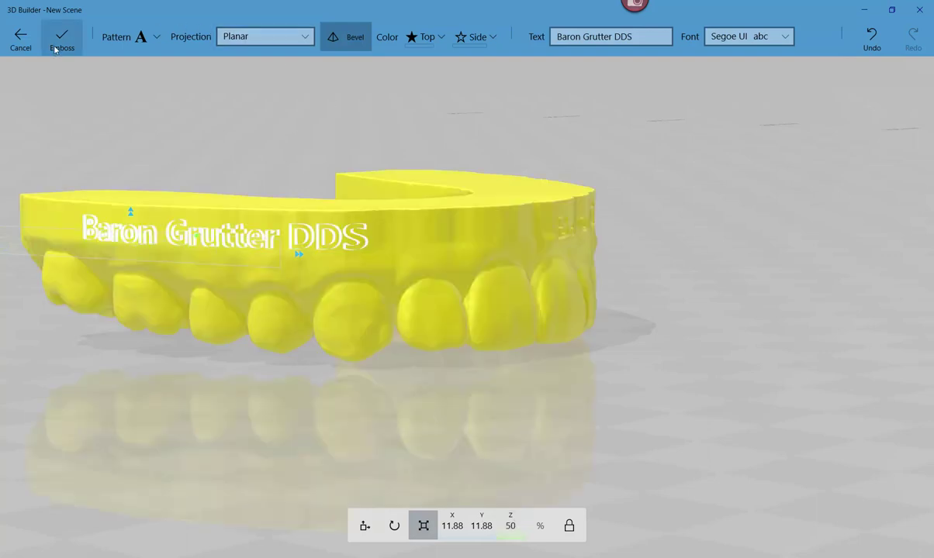
pyautogui.click(62, 40)
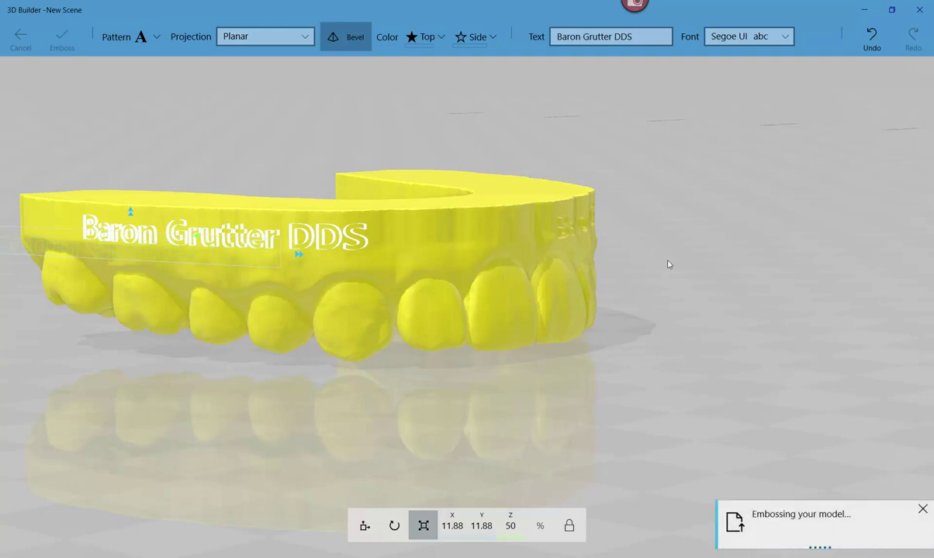
pyautogui.moveTo(615, 292); pyautogui.dragTo(332, 233, button='right')
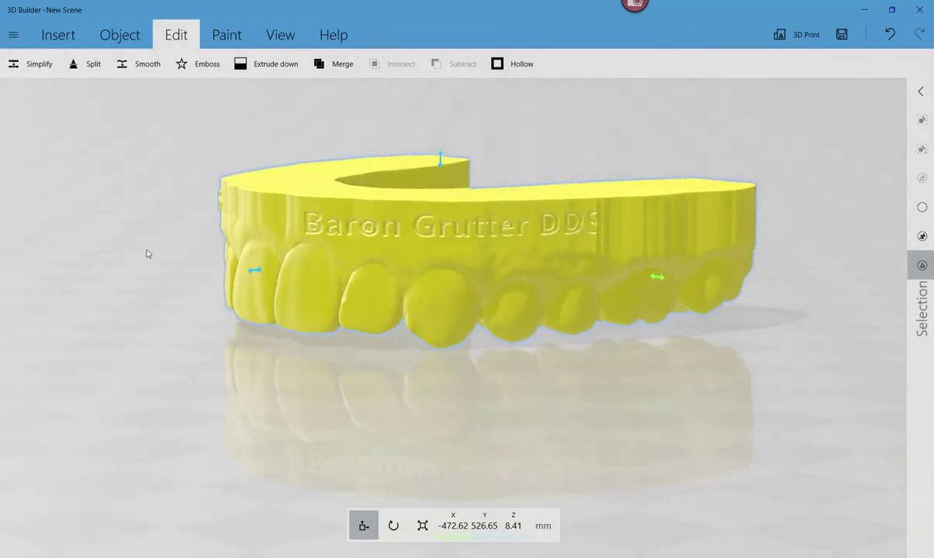
pyautogui.moveTo(147, 253); pyautogui.dragTo(630, 213, button='right')
pyautogui.scroll(5, 629, 213)
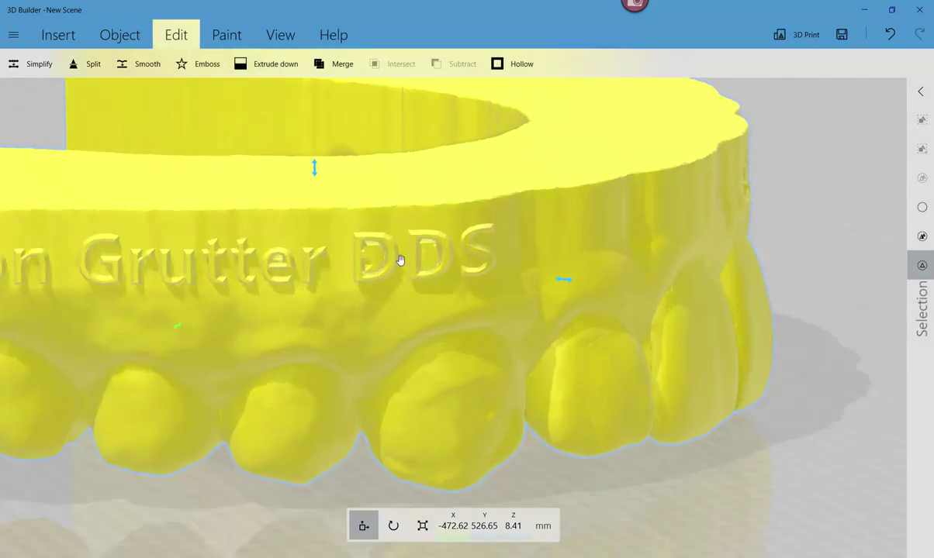
pyautogui.moveTo(427, 252); pyautogui.dragTo(178, 232, button='right')
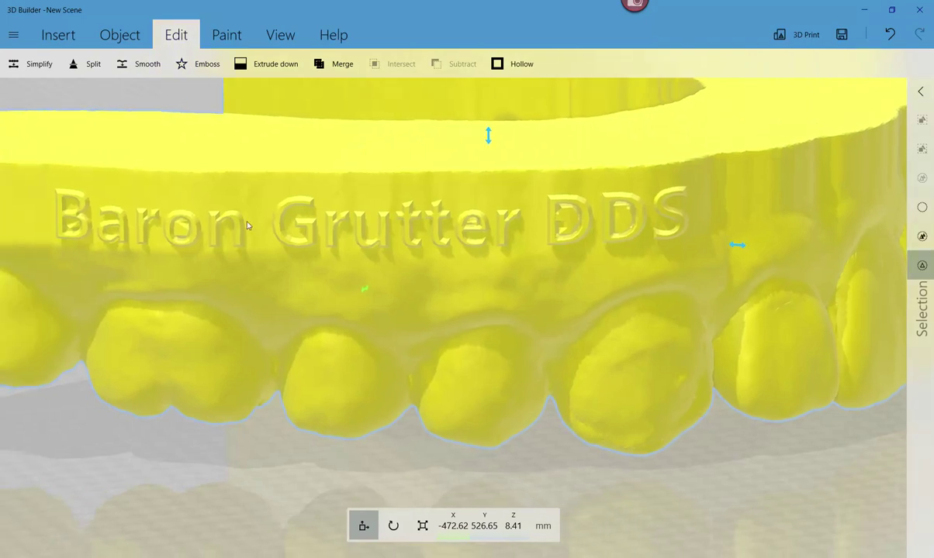
pyautogui.scroll(-5, 641, 235)
pyautogui.moveTo(646, 236); pyautogui.dragTo(238, 264, button='right')
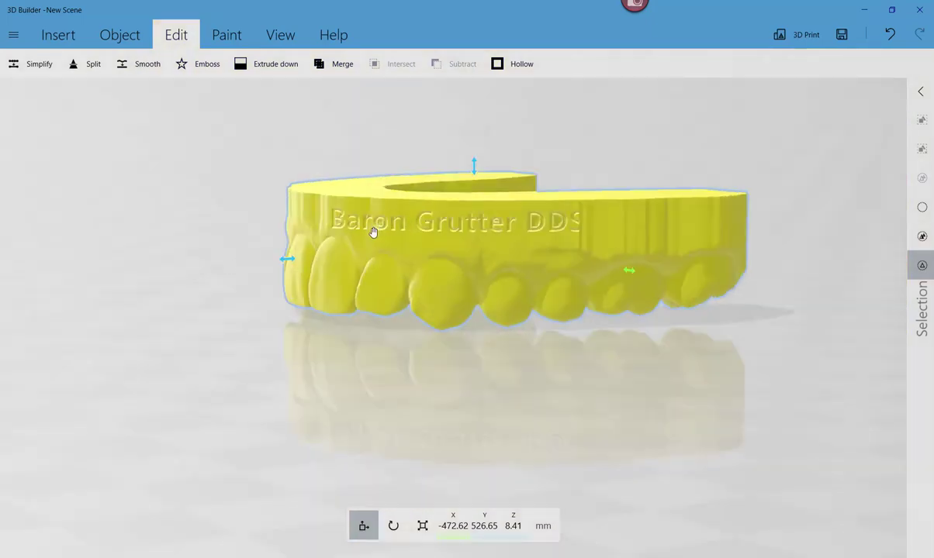
pyautogui.moveTo(285, 238); pyautogui.dragTo(443, 223, button='right')
pyautogui.scroll(5, 565, 182)
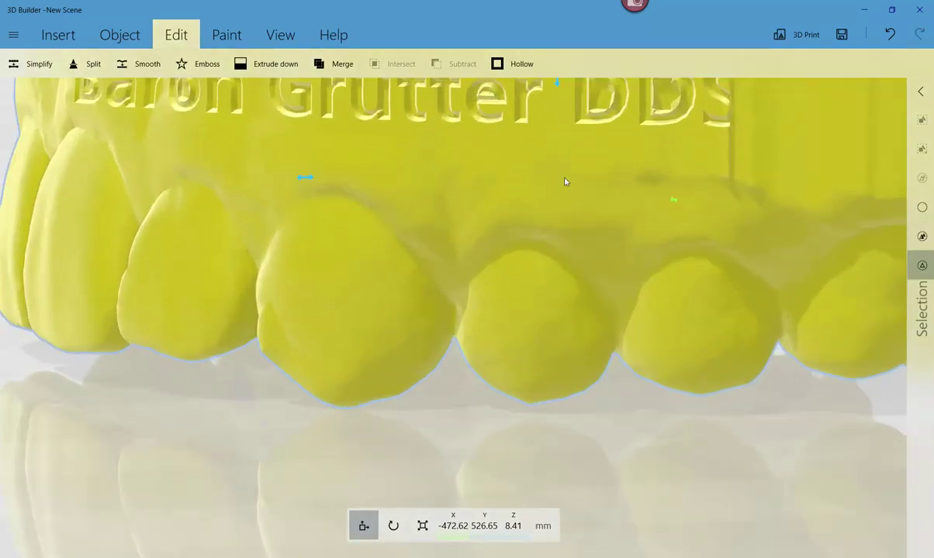
pyautogui.moveTo(548, 188); pyautogui.dragTo(575, 121, button='right')
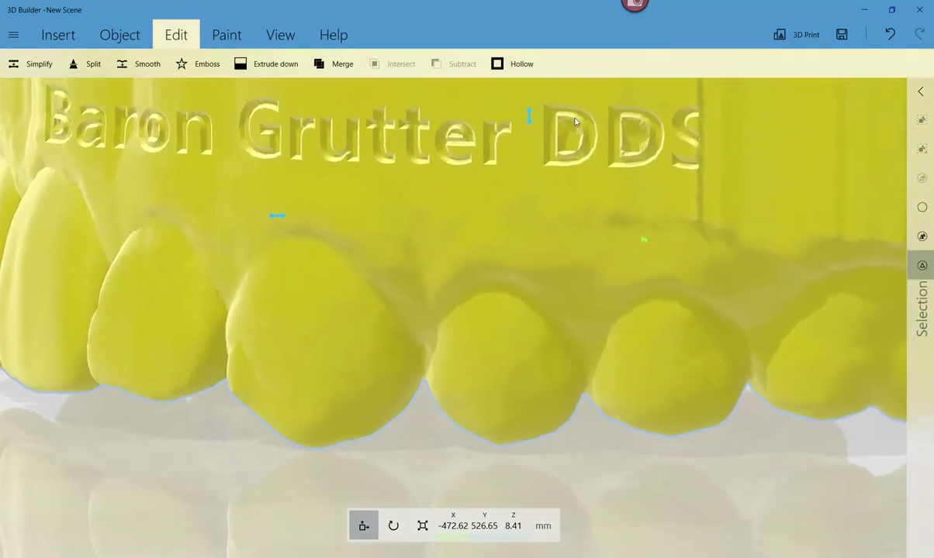
pyautogui.scroll(-5, 438, 195)
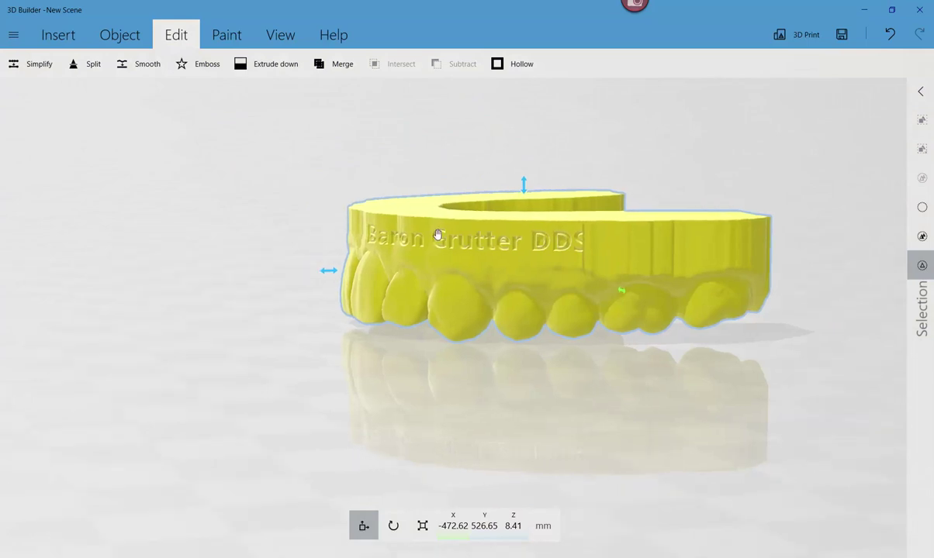
pyautogui.moveTo(496, 256); pyautogui.dragTo(342, 257, button='right')
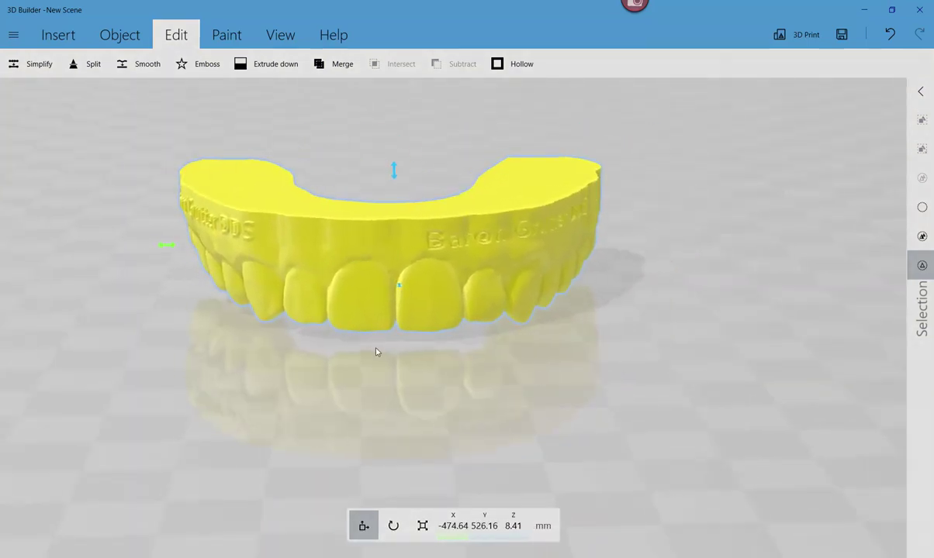
pyautogui.moveTo(435, 373); pyautogui.dragTo(307, 464, button='right')
pyautogui.moveTo(402, 288); pyautogui.dragTo(402, 362)
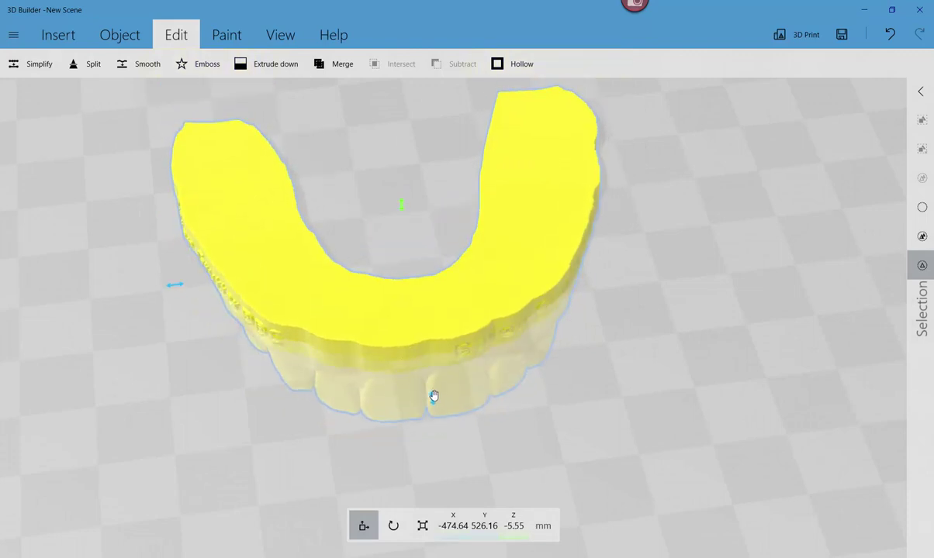
pyautogui.hotkey('ctrl', 'z')
# - Start a new emboss and choose Load to use a custom image as the pattern
pyautogui.moveTo(434, 395); pyautogui.dragTo(374, 392)
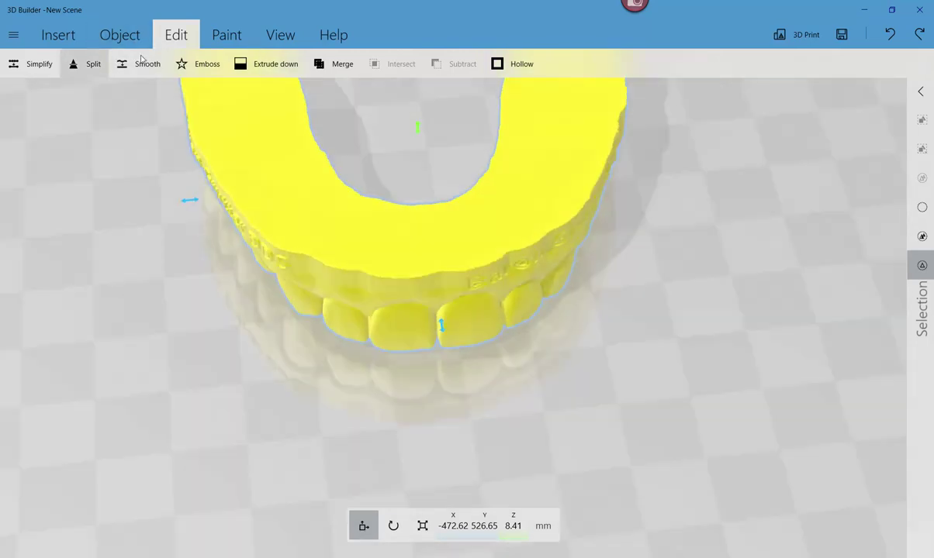
pyautogui.click(201, 64)
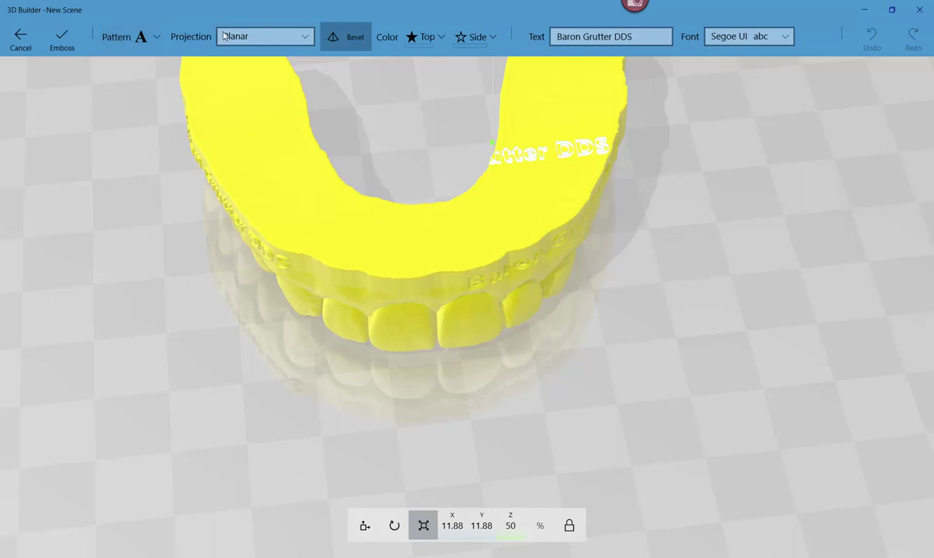
pyautogui.click(141, 37)
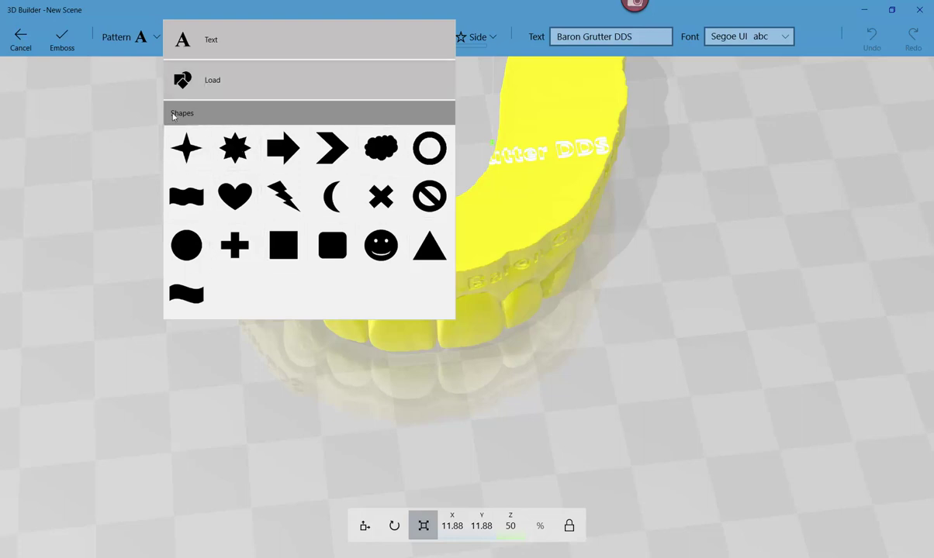
pyautogui.click(229, 85)
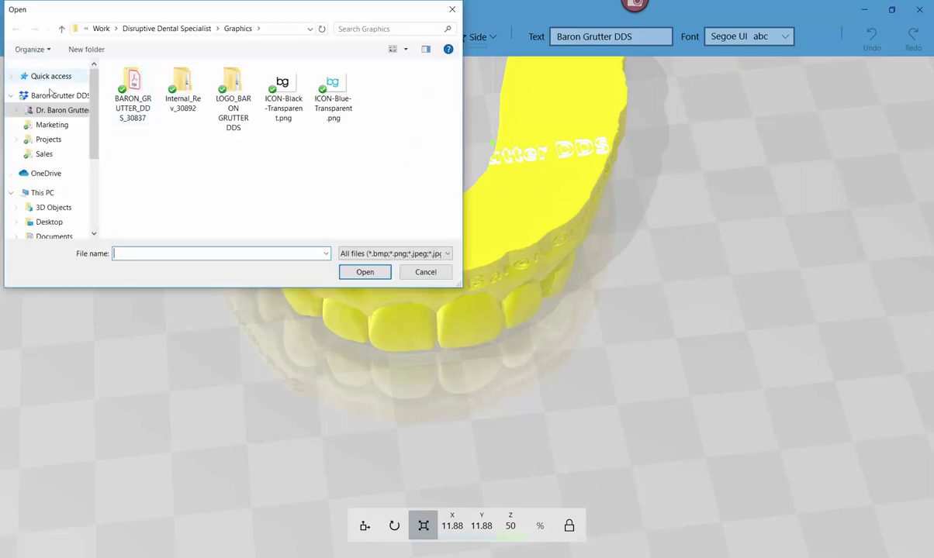
pyautogui.click(447, 255)
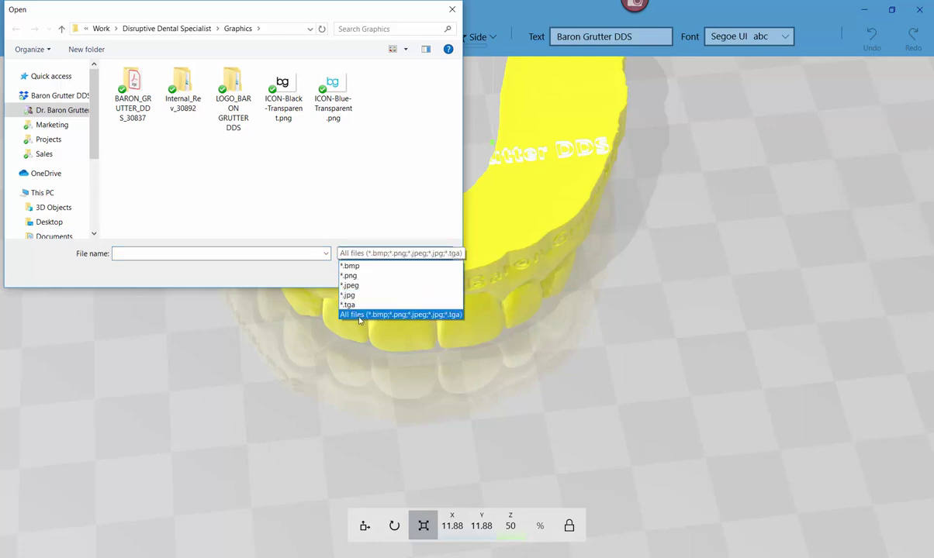
pyautogui.click(364, 158)
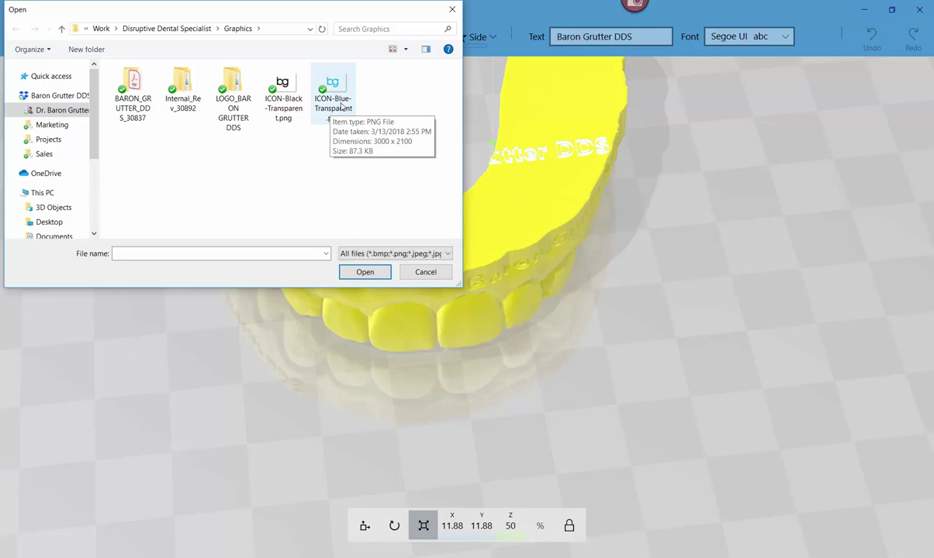
# - Open ICON-Blue-Transparent.png from the Graphics folder in the photo viewer
pyautogui.hotkey('alt', 'Tab')
pyautogui.hotkey('alt', 'Tab')
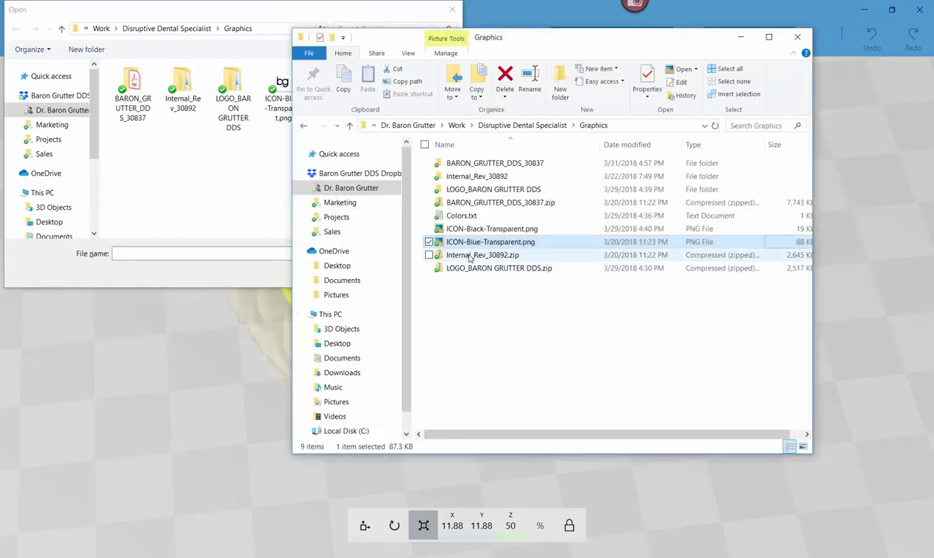
pyautogui.doubleClick(478, 242)
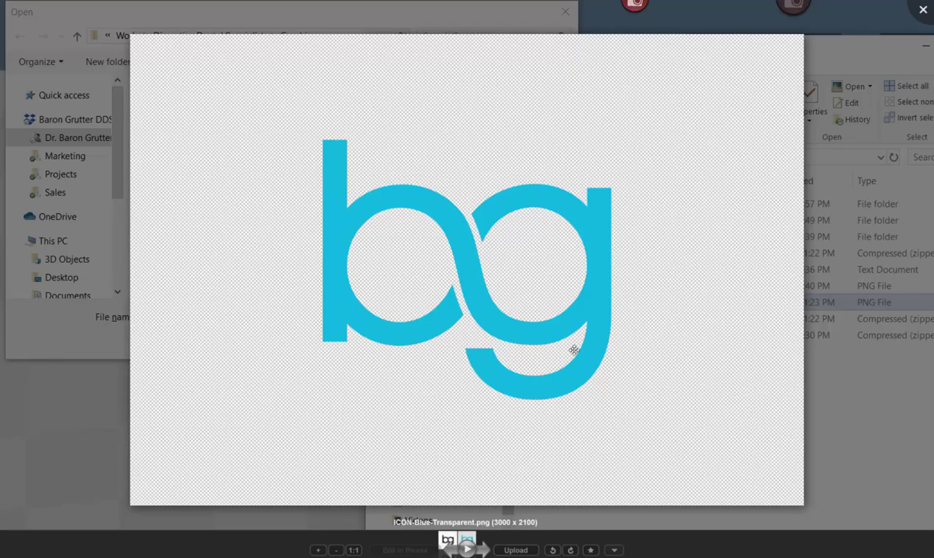
# - Compare the black and blue bg logo previews in Picasa Photo Viewer
pyautogui.press('Escape')
pyautogui.doubleClick(493, 230)
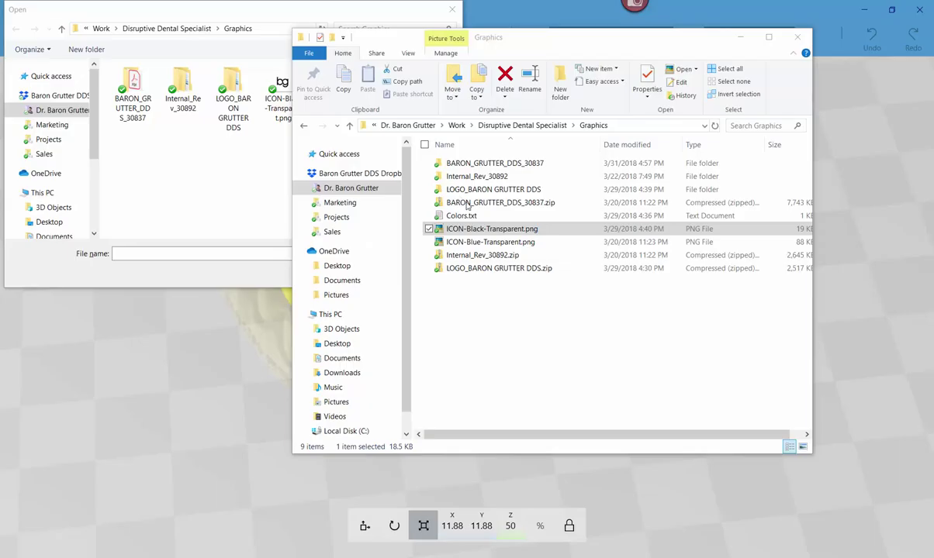
pyautogui.press('Escape')
pyautogui.click(518, 243)
pyautogui.doubleClick(518, 243)
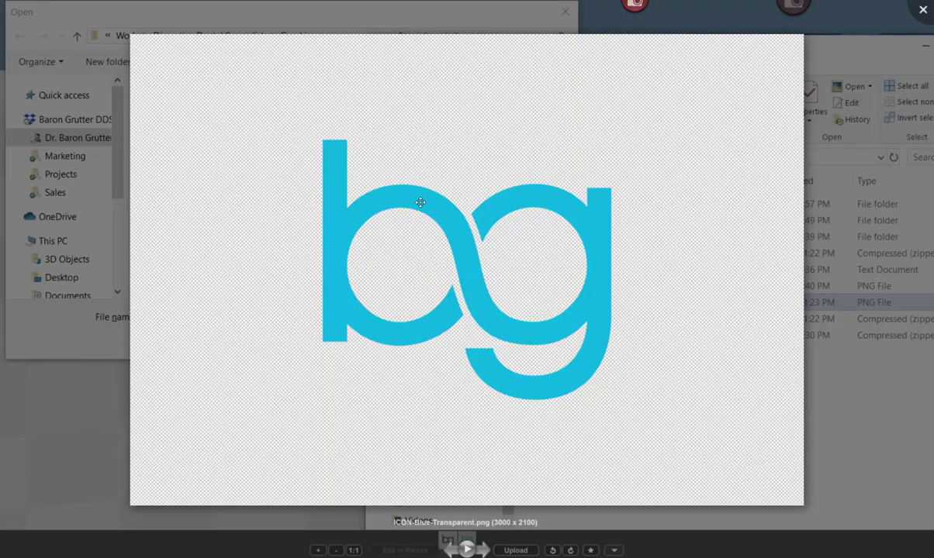
pyautogui.press('Escape')
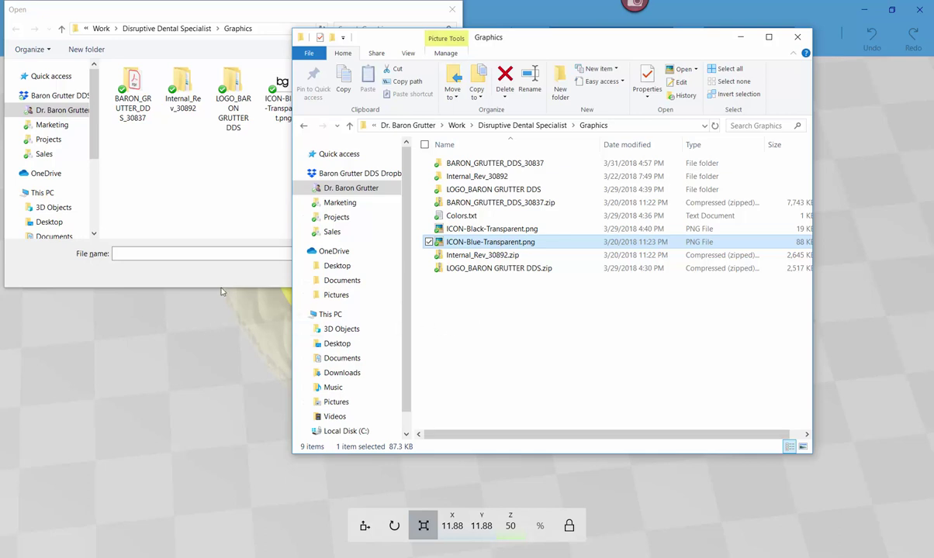
# - Load ICON-Blue-Transparent.png as the emboss pattern from the Open dialog
pyautogui.click(740, 37)
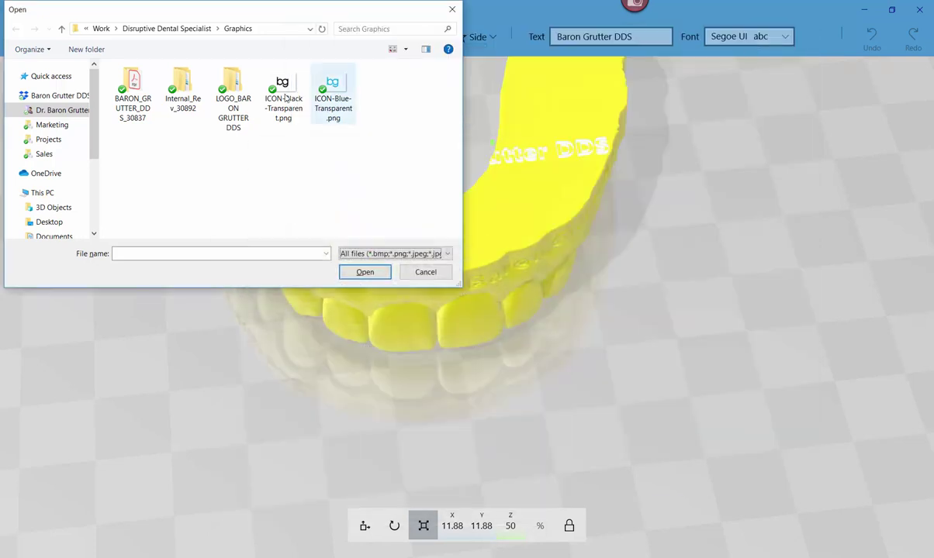
pyautogui.click(333, 89)
pyautogui.click(365, 272)
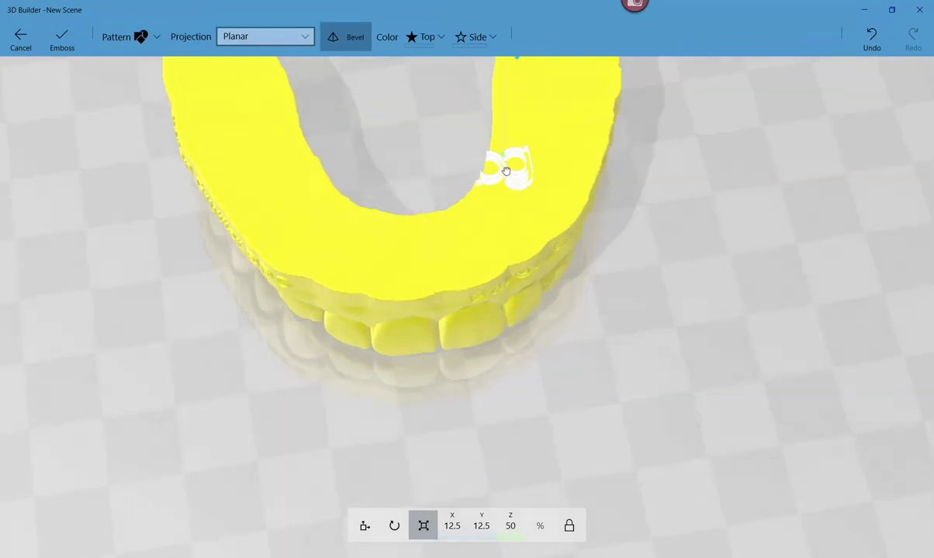
# - Position the bg logo at the front of the arch's top surface, just behind the front teeth
pyautogui.moveTo(506, 171); pyautogui.dragTo(537, 243)
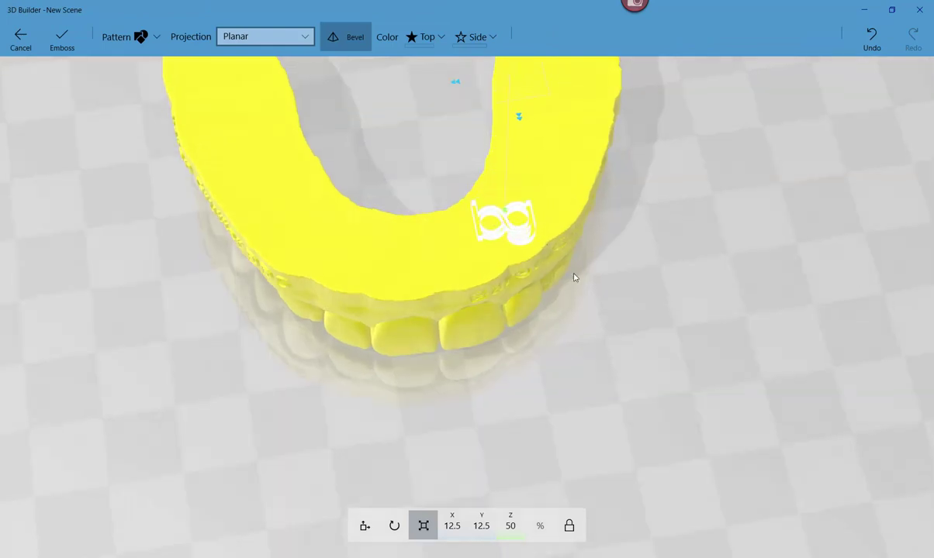
pyautogui.moveTo(501, 237); pyautogui.dragTo(426, 267)
pyautogui.moveTo(545, 261); pyautogui.dragTo(523, 321, button='right')
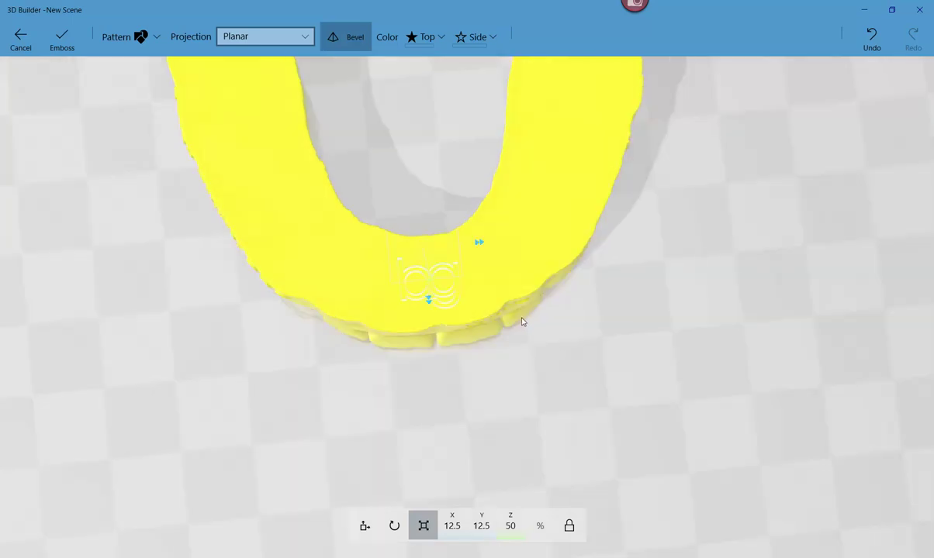
pyautogui.click(394, 526)
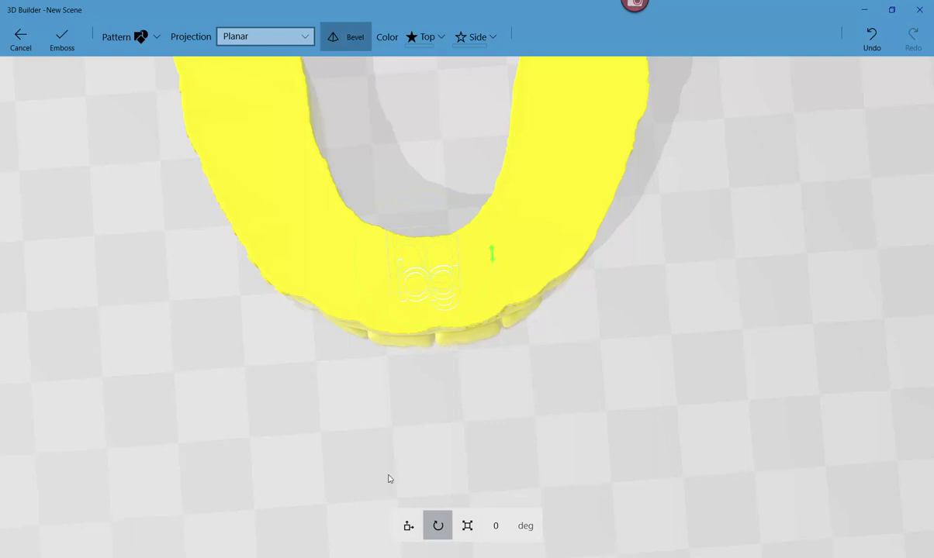
pyautogui.click(409, 526)
pyautogui.moveTo(444, 395); pyautogui.dragTo(415, 307, button='right')
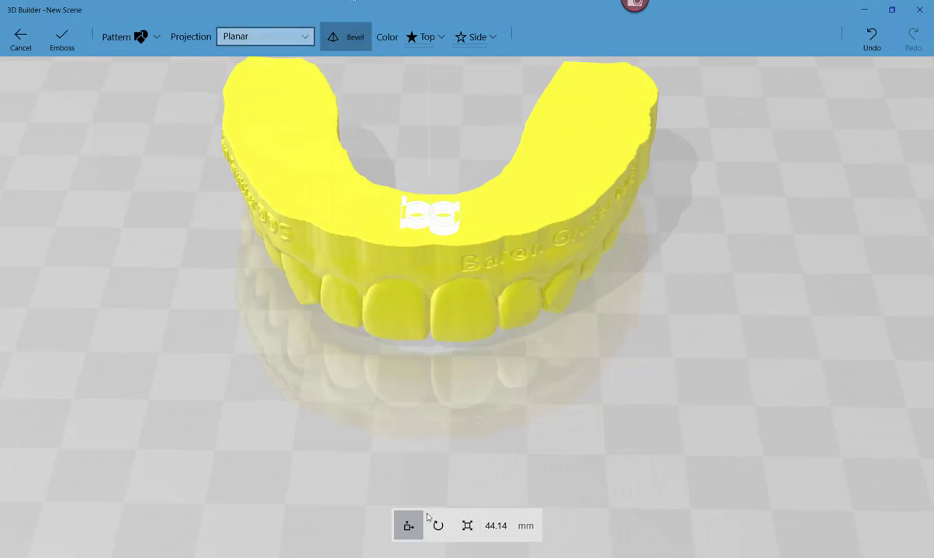
# - Set the logo's Z scale to -50 and emboss it to engrave the top surface
pyautogui.click(467, 526)
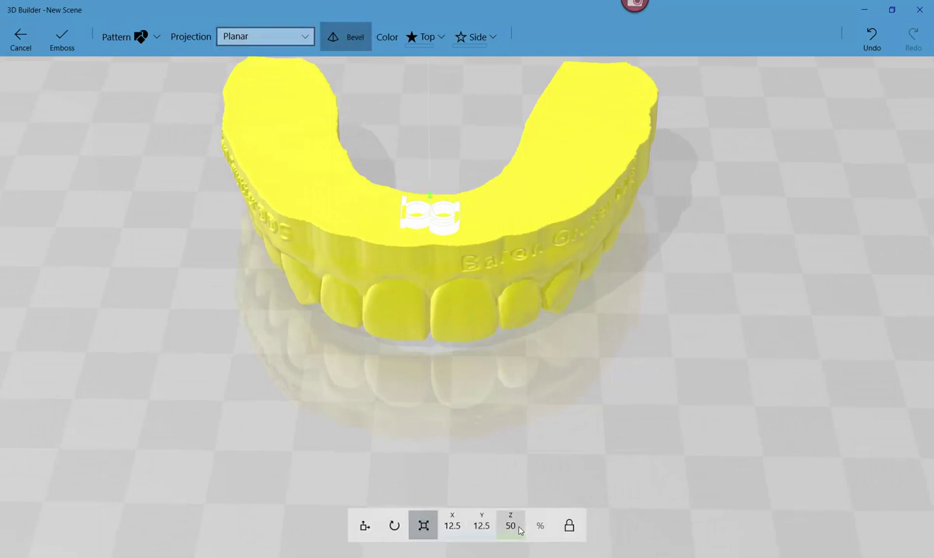
pyautogui.click(510, 526)
pyautogui.write('-')
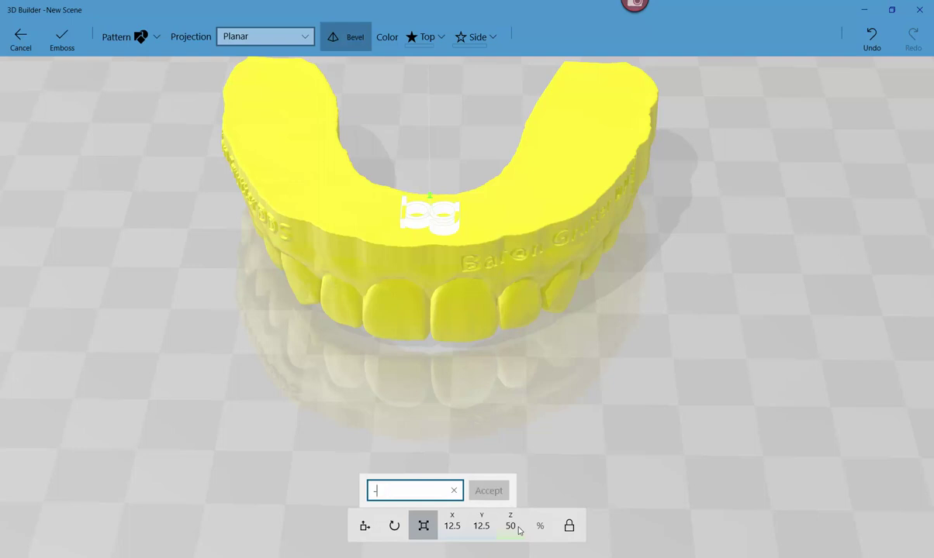
pyautogui.write('50')
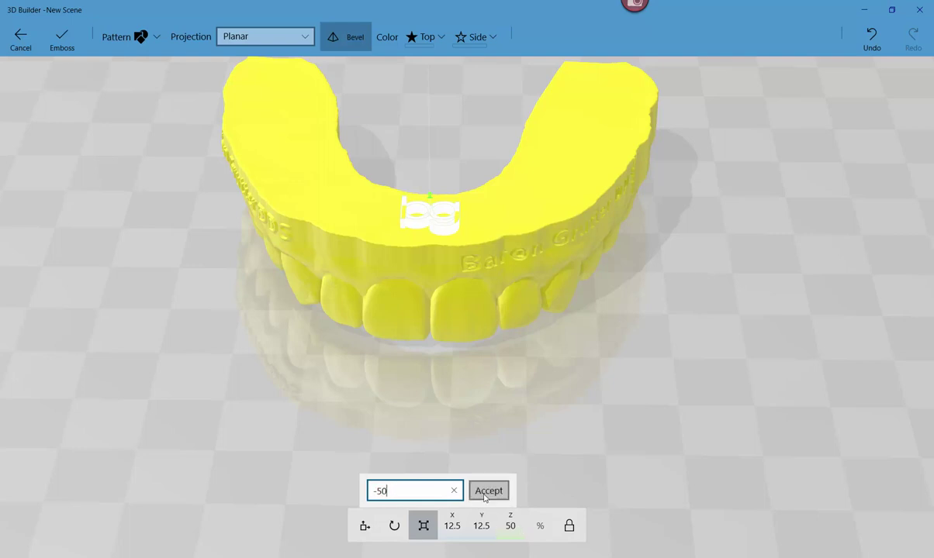
pyautogui.click(488, 493)
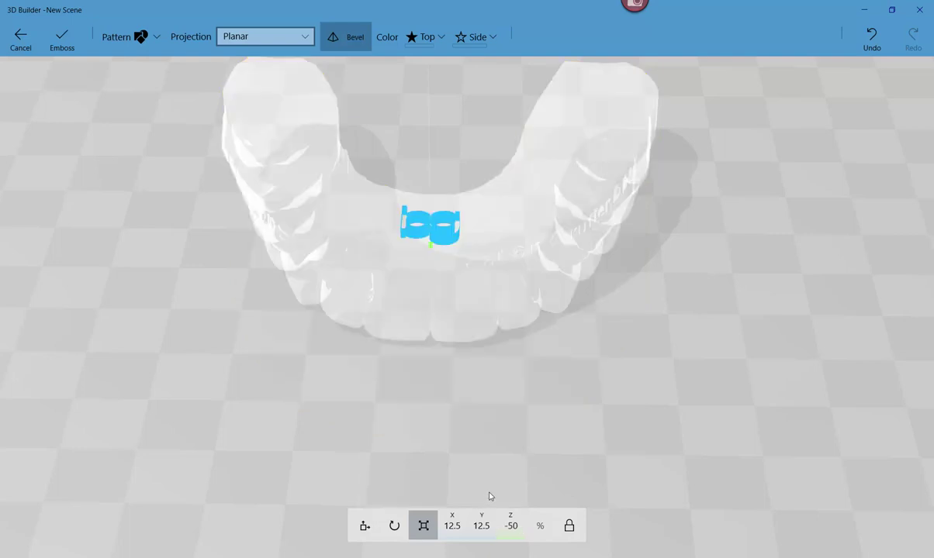
pyautogui.click(63, 39)
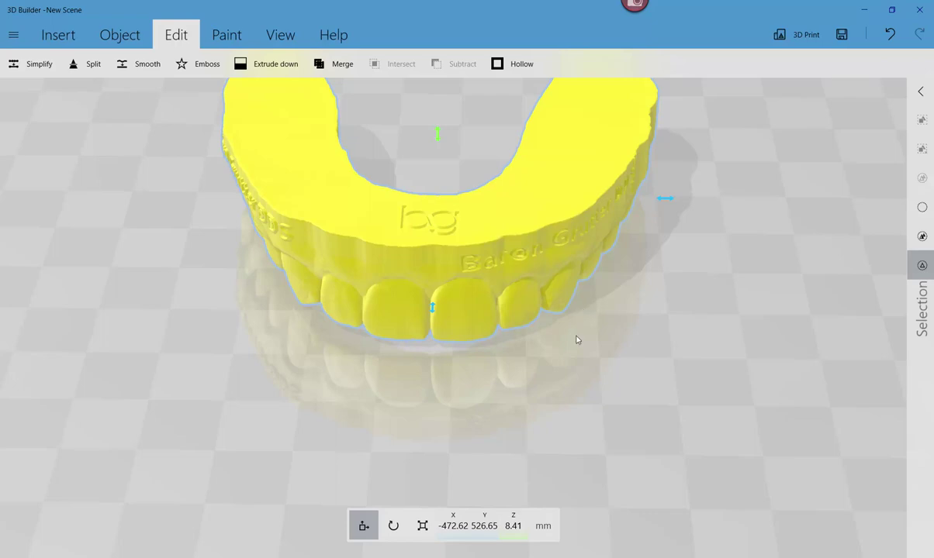
# - Undo the accidental shift of the dental model and orbit around it
pyautogui.moveTo(567, 363); pyautogui.dragTo(755, 337, button='right')
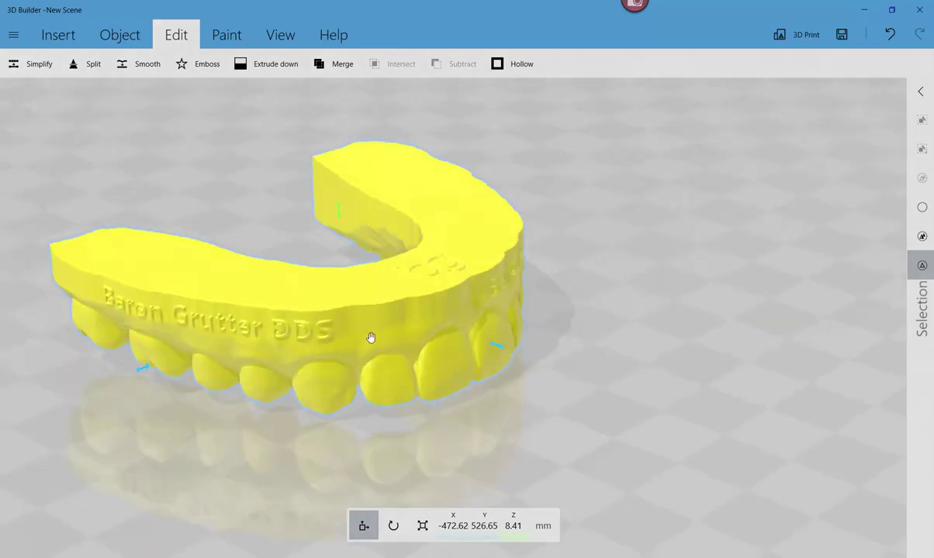
pyautogui.moveTo(511, 335); pyautogui.dragTo(483, 355)
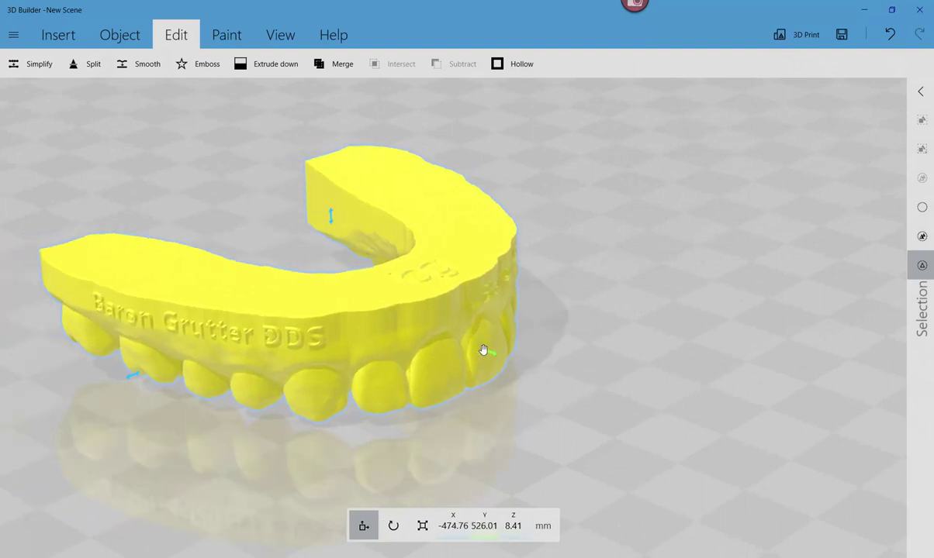
pyautogui.hotkey('ctrl', 'z')
pyautogui.moveTo(618, 380); pyautogui.dragTo(588, 385)
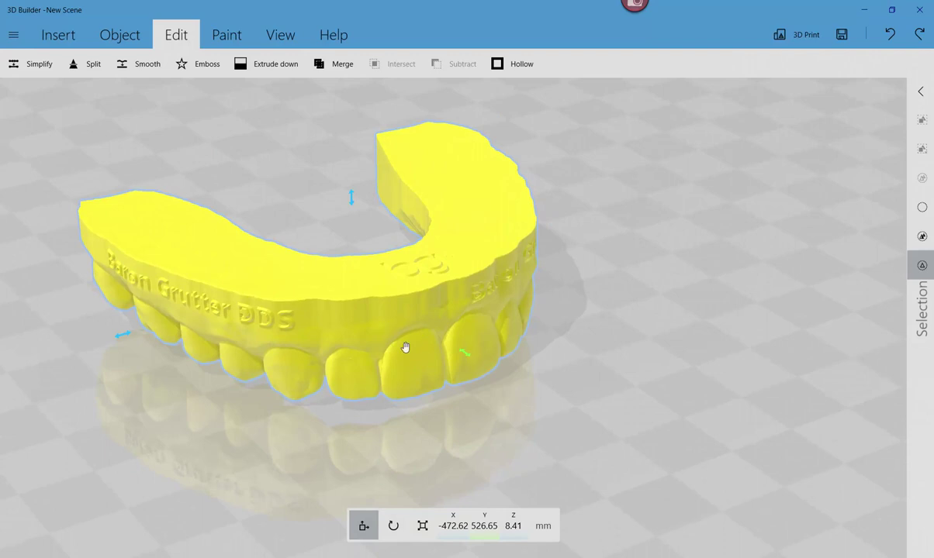
pyautogui.moveTo(541, 405); pyautogui.dragTo(543, 402)
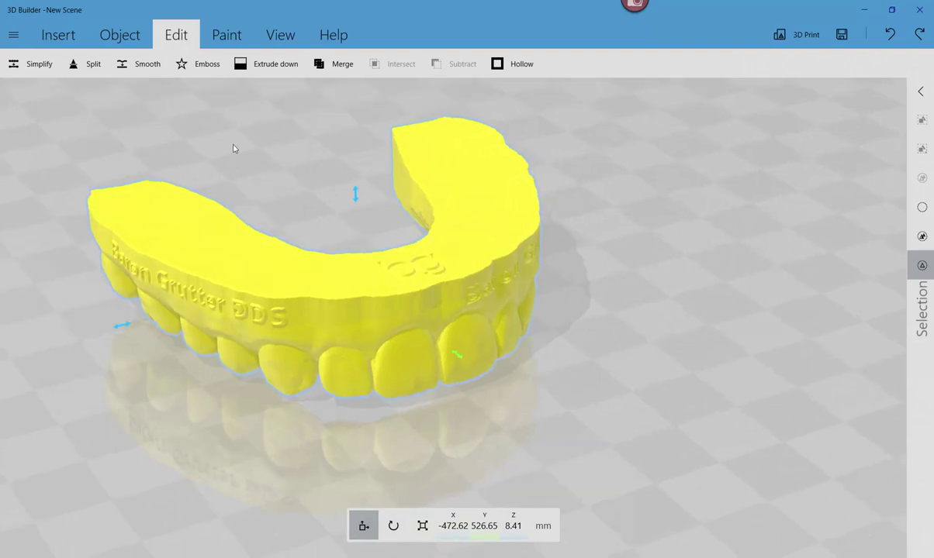
# - Engrave a bg logo scaled down to 9.19 into a front tooth, then begin another emboss
pyautogui.click(200, 64)
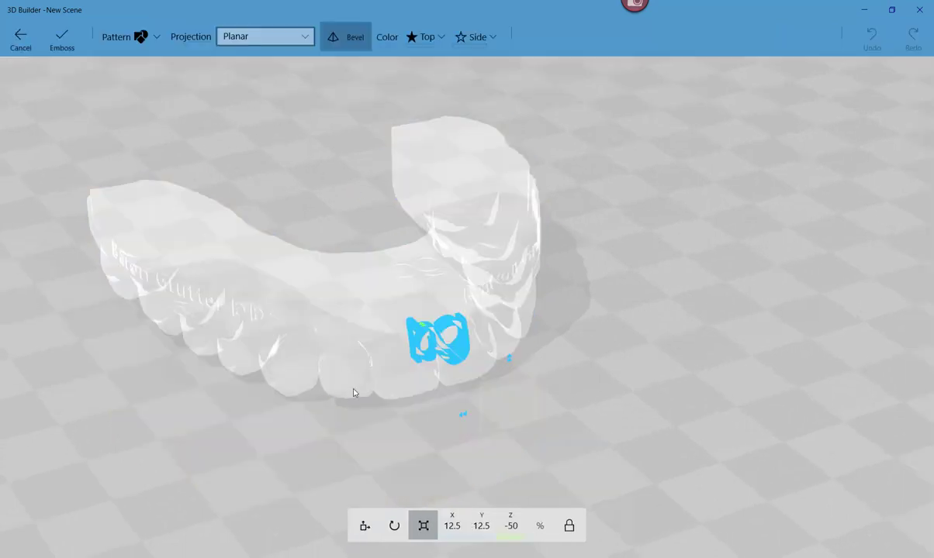
pyautogui.moveTo(472, 401); pyautogui.dragTo(436, 342)
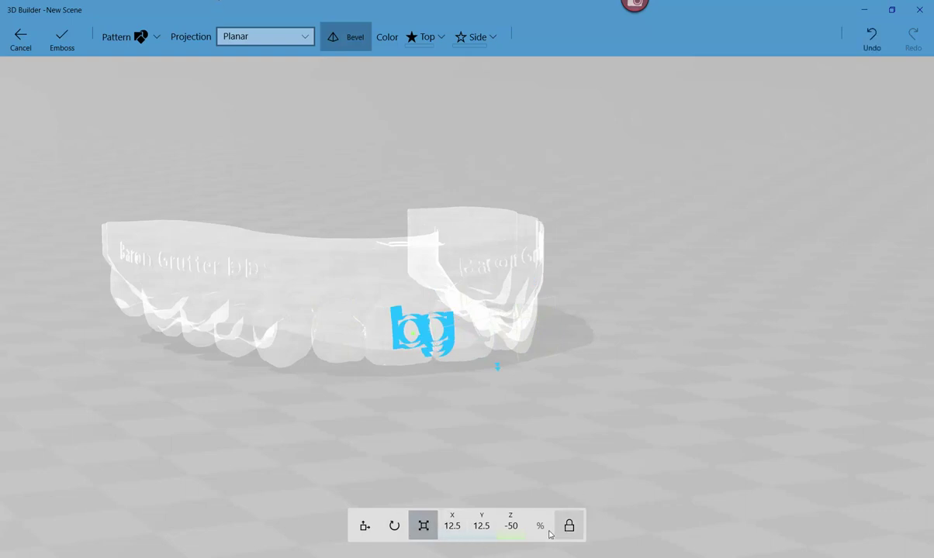
pyautogui.moveTo(478, 413); pyautogui.dragTo(490, 360)
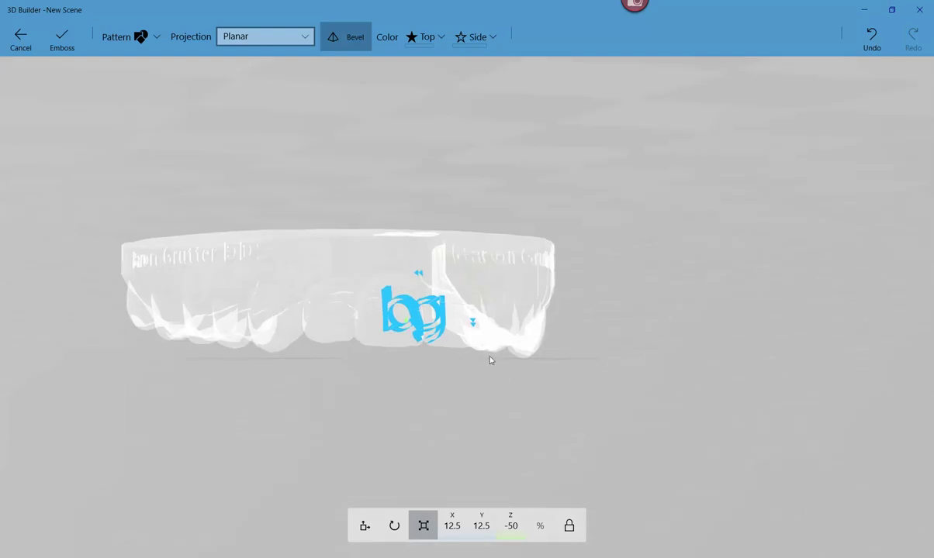
pyautogui.moveTo(474, 326); pyautogui.dragTo(472, 319)
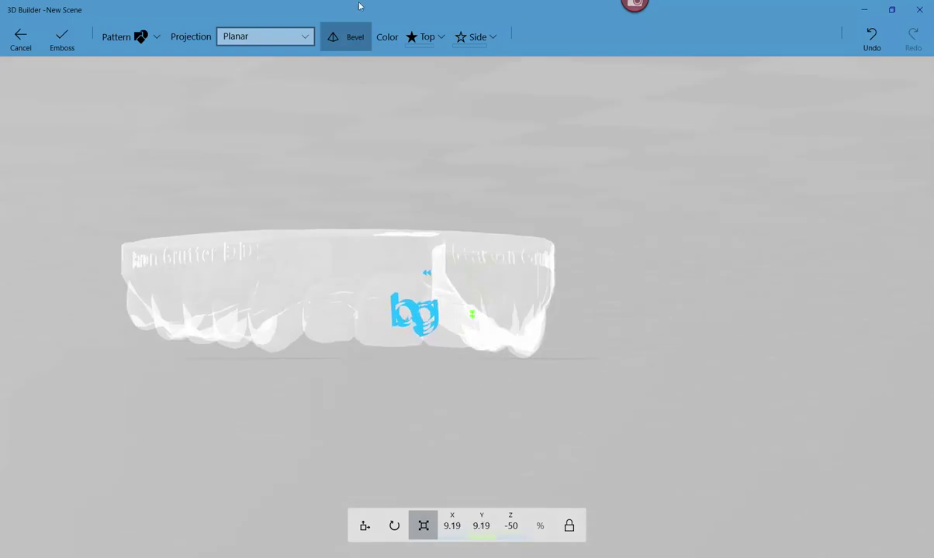
pyautogui.click(62, 37)
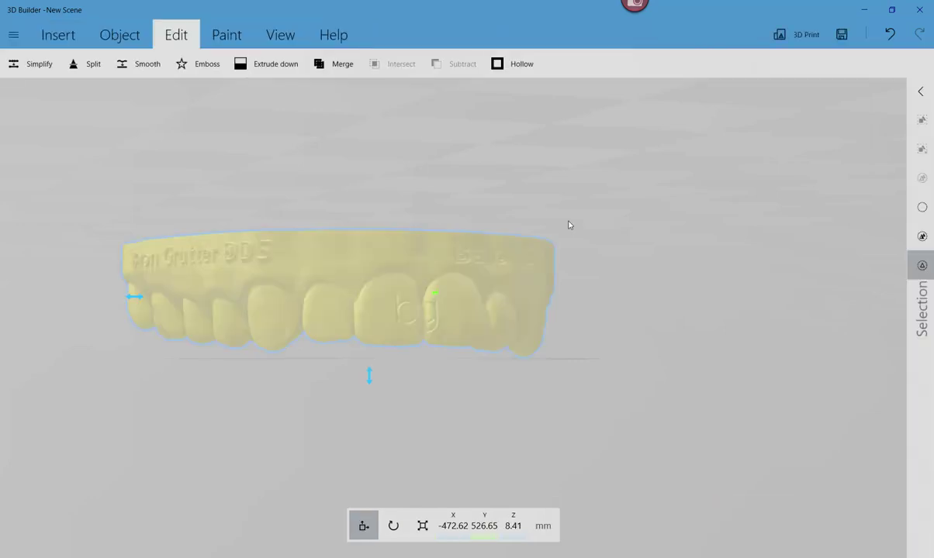
pyautogui.moveTo(758, 269); pyautogui.dragTo(558, 279)
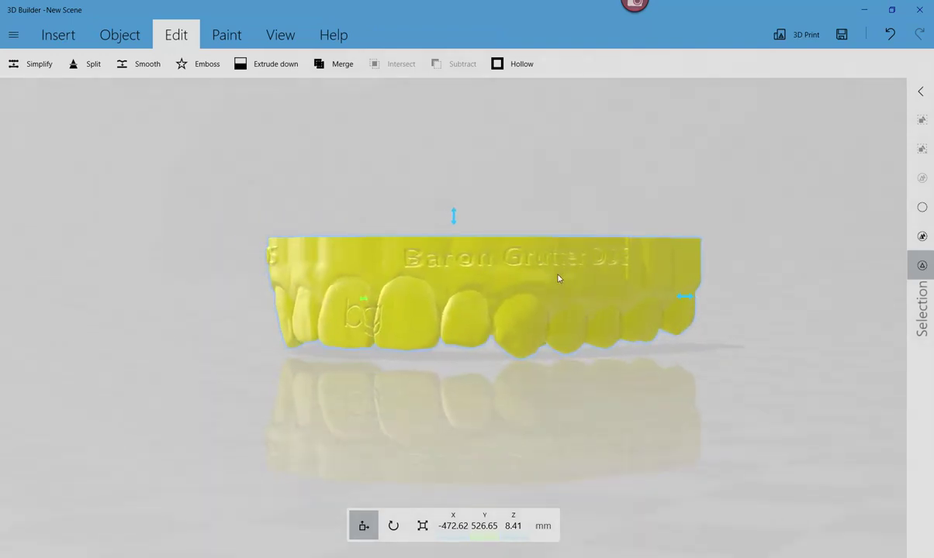
pyautogui.click(201, 64)
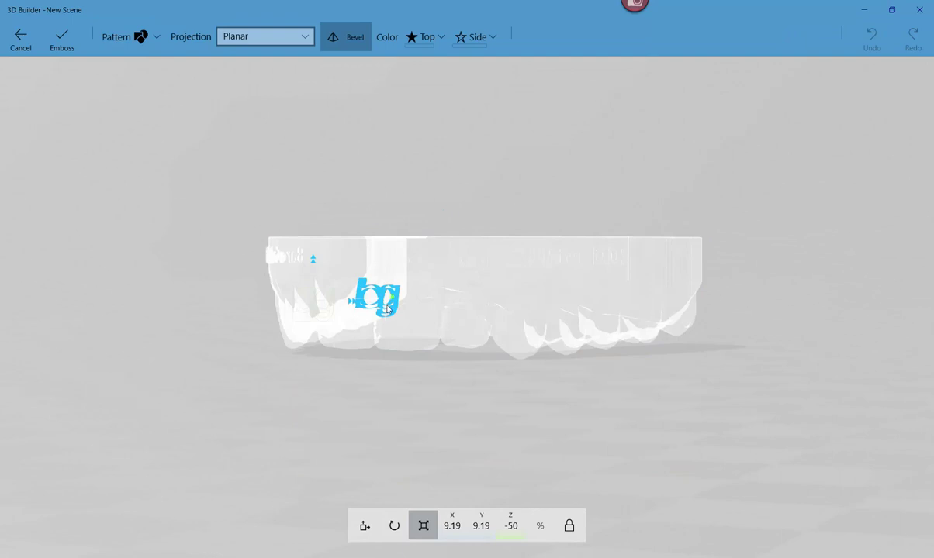
# - Place the bg logo on the neighbouring front tooth with Z depth 50 and emboss it raised
pyautogui.moveTo(394, 308); pyautogui.dragTo(470, 327)
pyautogui.click(516, 528)
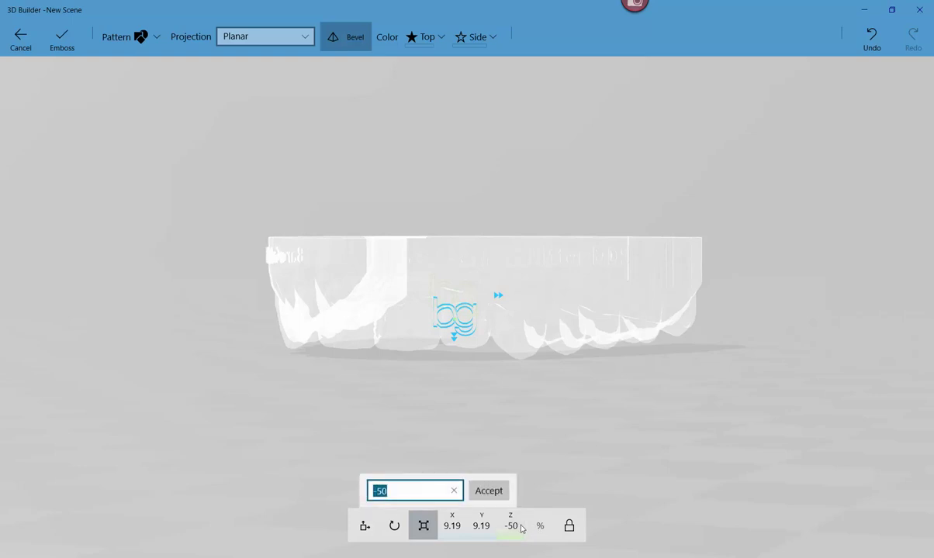
pyautogui.write('5')
pyautogui.click(493, 491)
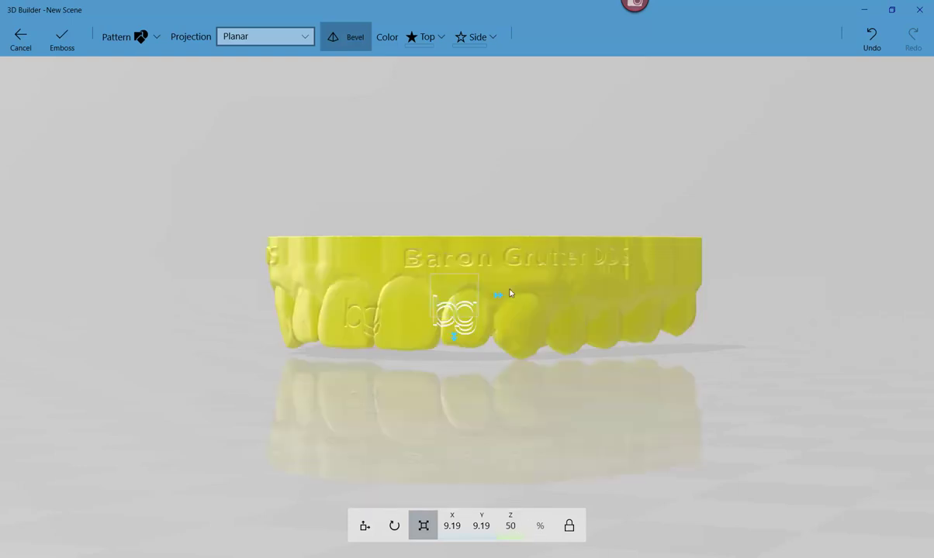
pyautogui.moveTo(461, 327); pyautogui.dragTo(456, 336)
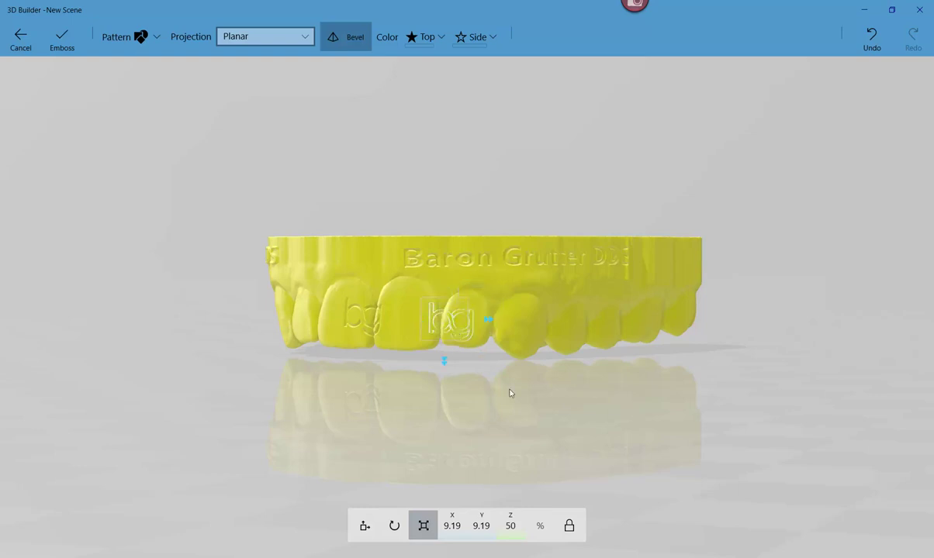
pyautogui.moveTo(510, 394)
pyautogui.mouseDown(button='right')
pyautogui.moveTo(544, 373)
pyautogui.moveTo(525, 271)
pyautogui.moveTo(486, 266)
pyautogui.moveTo(502, 393)
pyautogui.mouseUp(button='right')
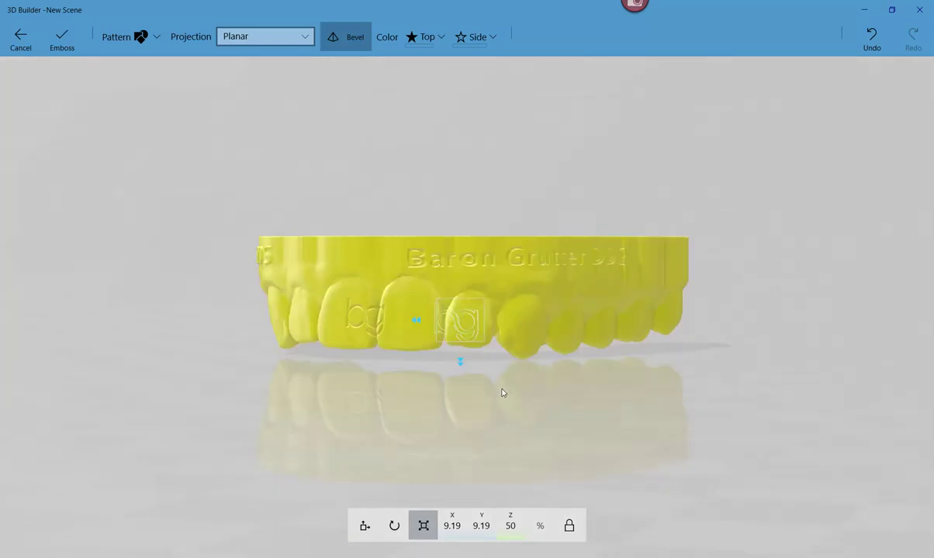
pyautogui.click(68, 45)
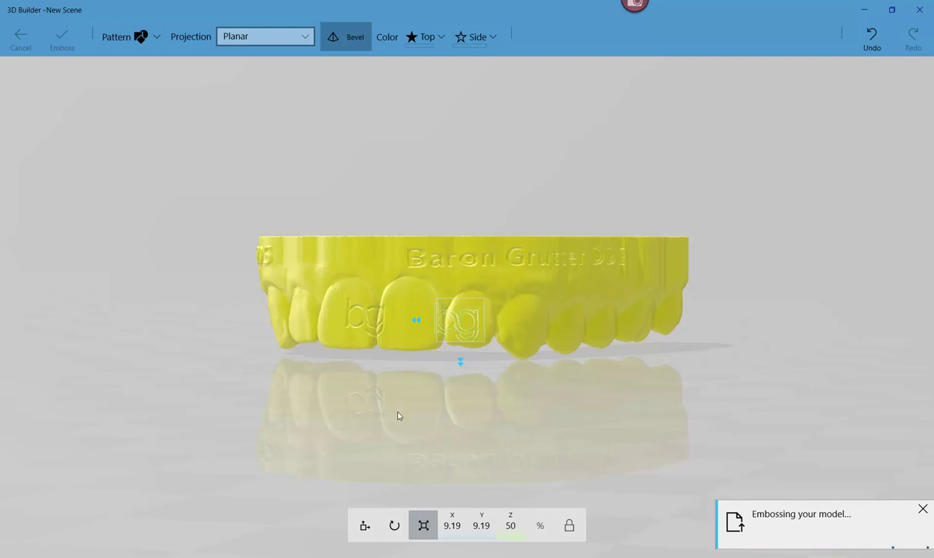
pyautogui.moveTo(398, 407)
pyautogui.mouseDown(button='right')
pyautogui.moveTo(403, 334)
pyautogui.moveTo(404, 403)
pyautogui.mouseUp(button='right')
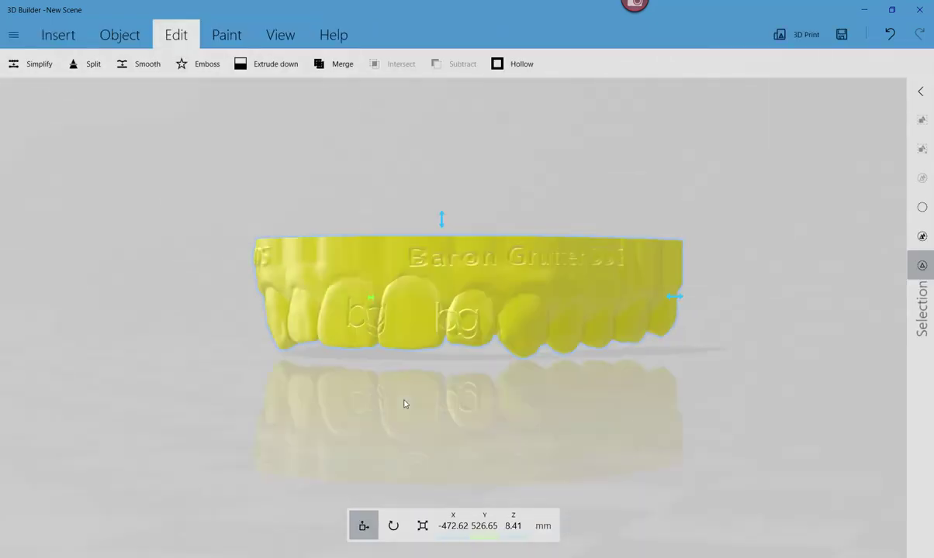
pyautogui.scroll(6, 466, 396)
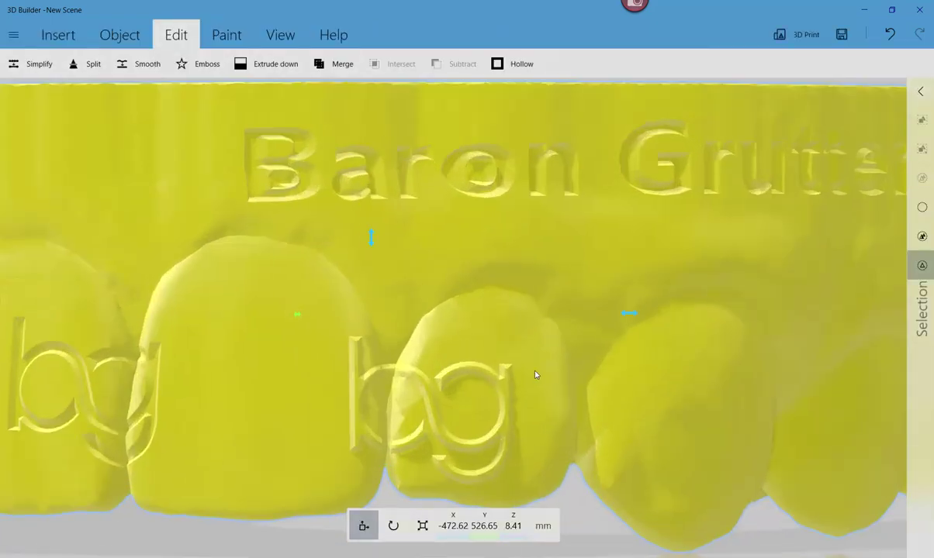
pyautogui.moveTo(477, 358); pyautogui.dragTo(481, 415, button='right')
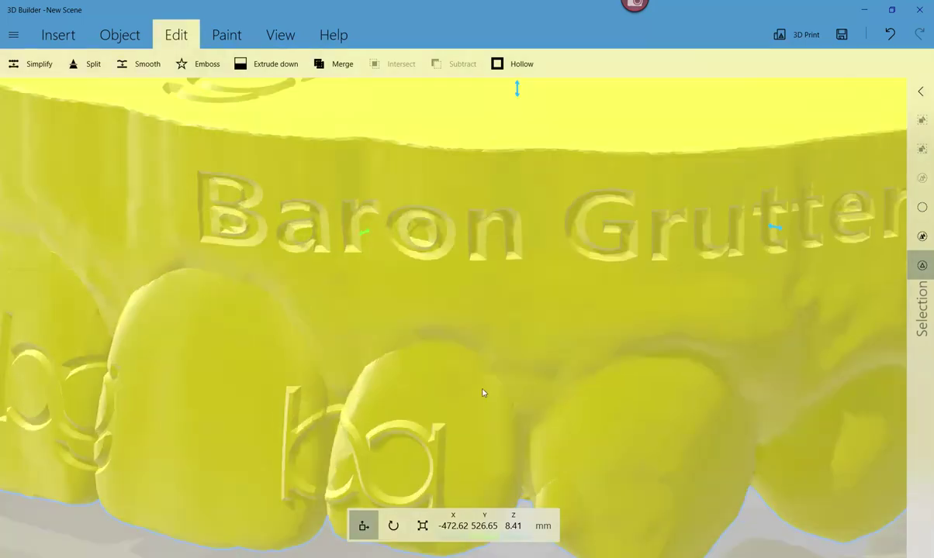
pyautogui.moveTo(518, 327); pyautogui.dragTo(340, 287, button='right')
pyautogui.scroll(-5, 342, 287)
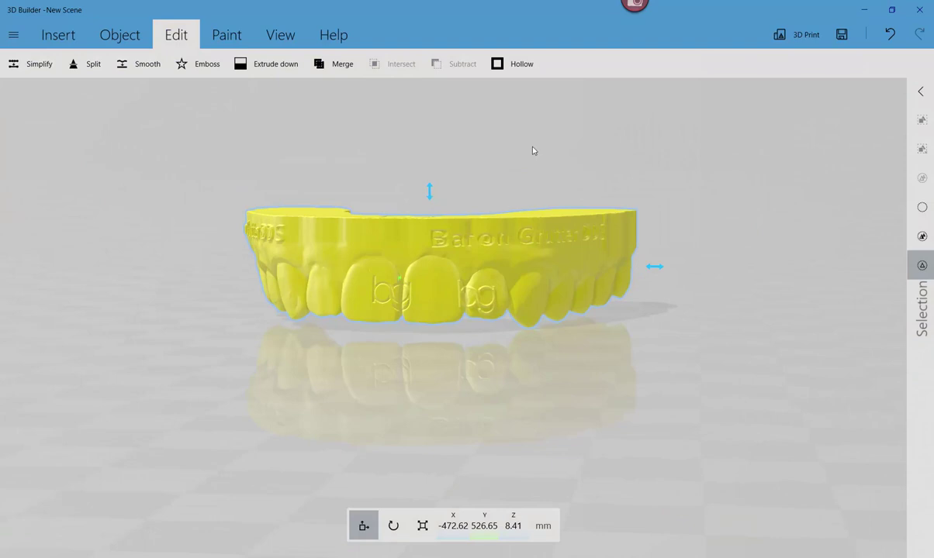
pyautogui.moveTo(759, 263); pyautogui.dragTo(531, 242, button='right')
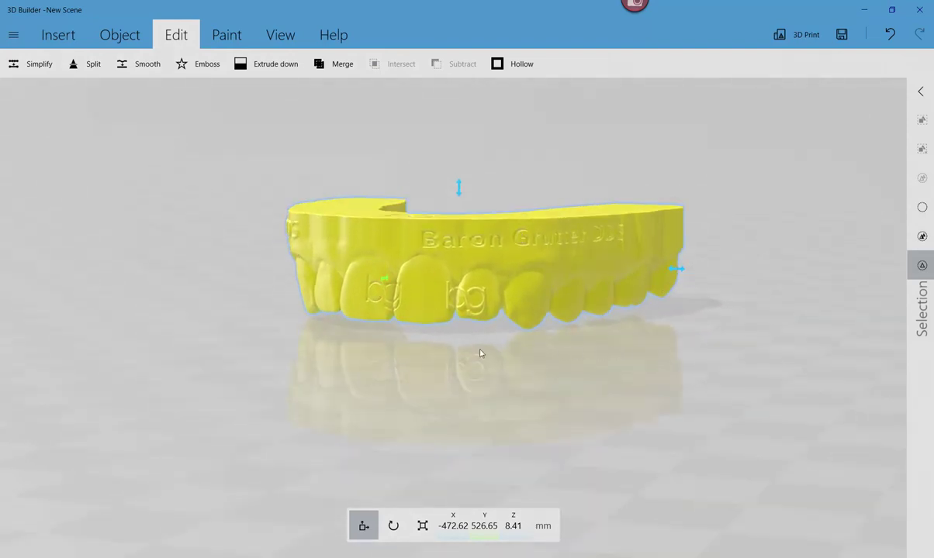
pyautogui.moveTo(481, 354); pyautogui.dragTo(417, 346, button='right')
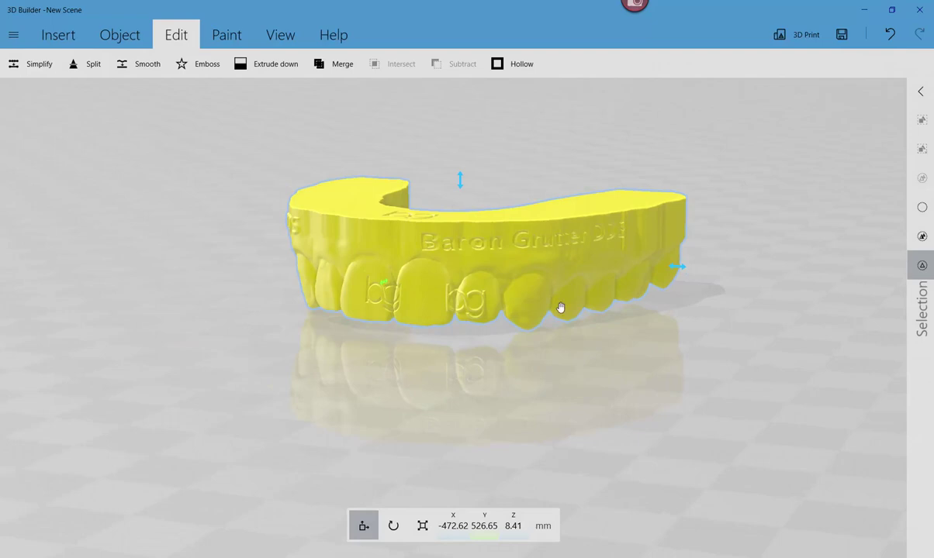